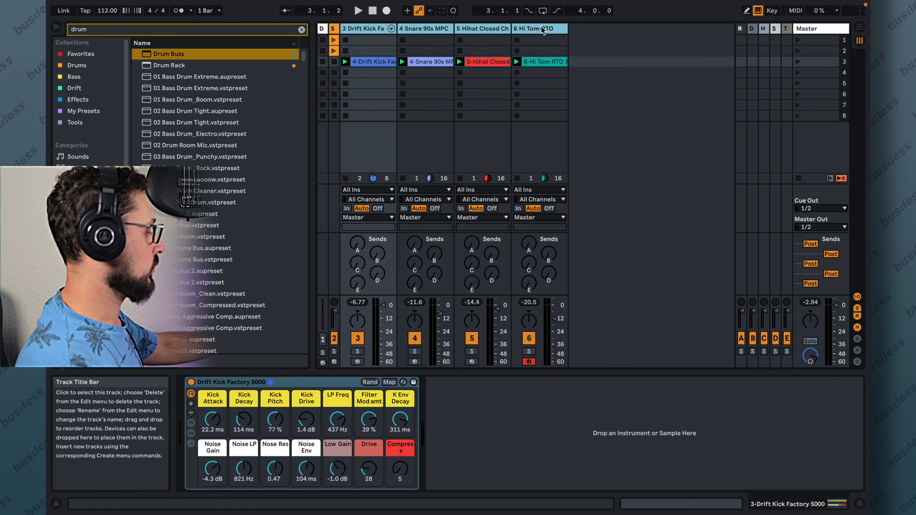
Group the four drum tracks and rename the group "Our Drums".
{"action": "key", "text": "ctrl+g"}
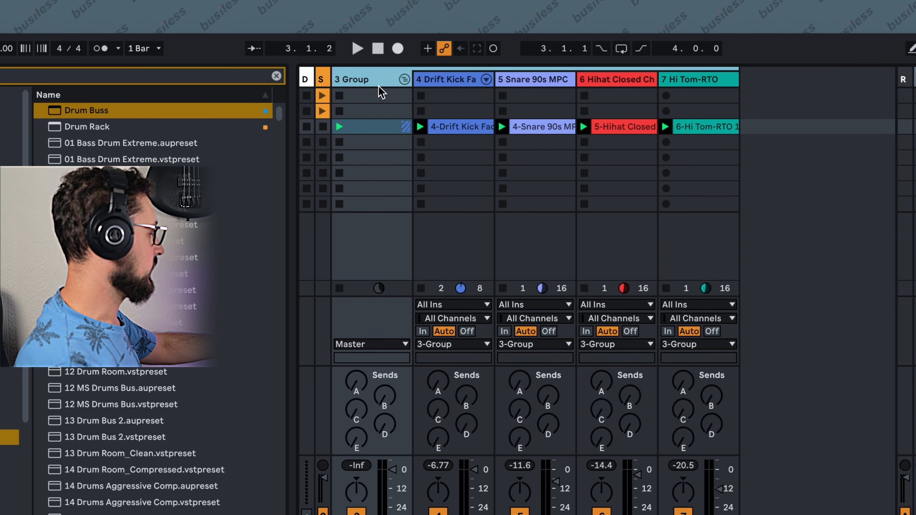
{"action": "key", "text": "ctrl+r"}
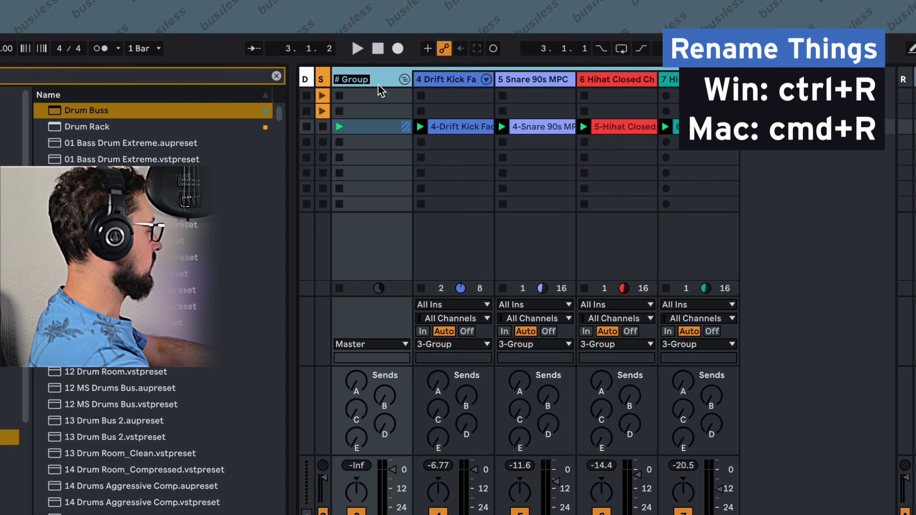
{"action": "type", "text": "Our Drums"}
{"action": "key", "text": "Return"}
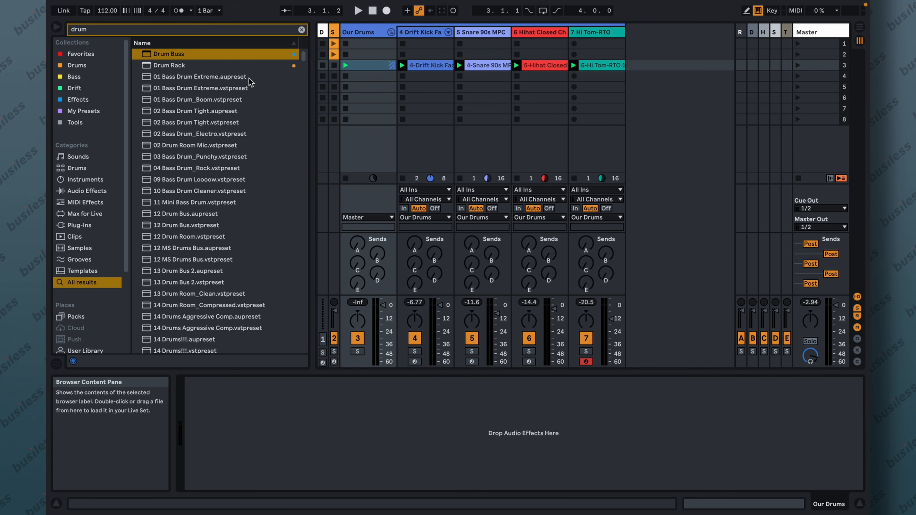
Add the Drum Buss effect from the Drive & Color audio effects to the Our Drums group.
{"action": "left_click", "coordinate": [302, 30]}
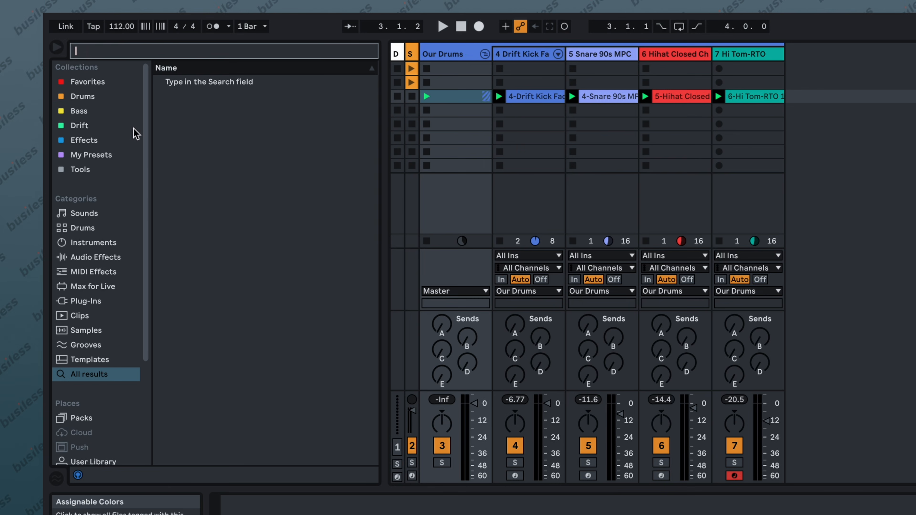
{"action": "left_click", "coordinate": [101, 258]}
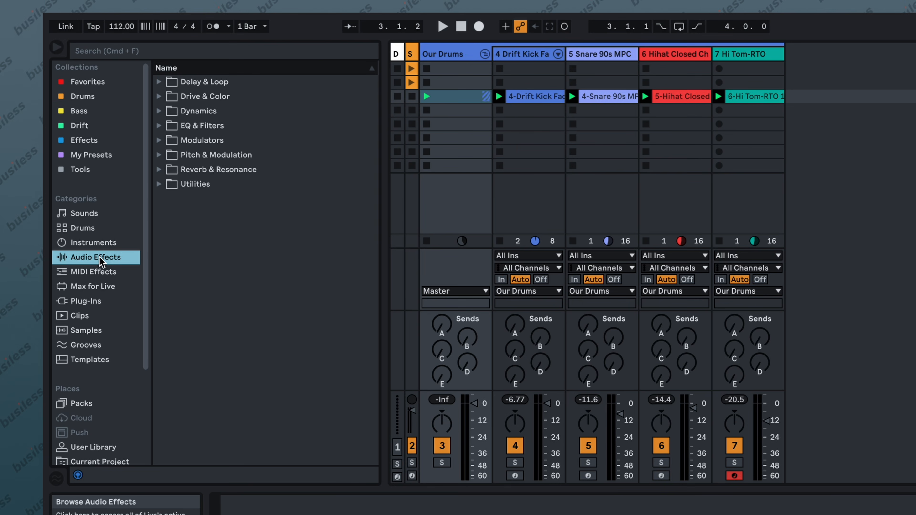
{"action": "left_click", "coordinate": [160, 97]}
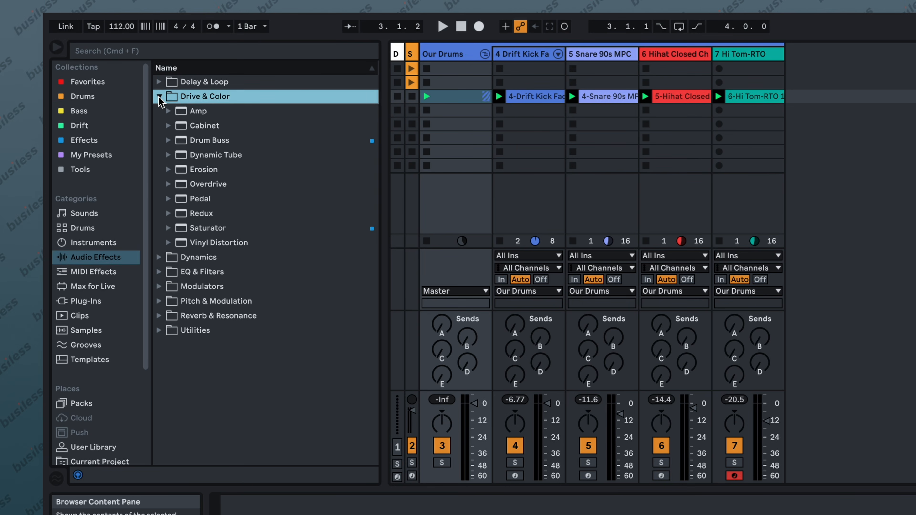
{"action": "left_click_drag", "start_coordinate": [180, 144], "coordinate": [272, 514]}
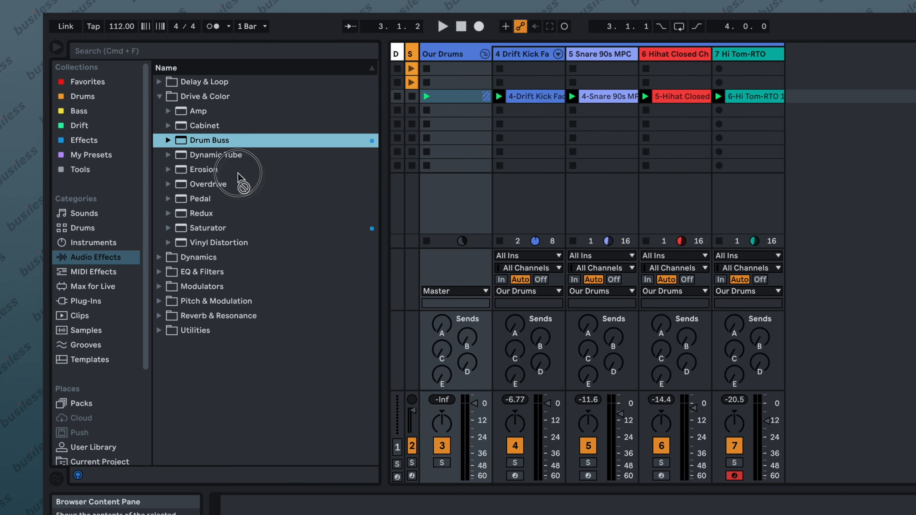
{"action": "left_click_drag", "start_coordinate": [225, 422], "coordinate": [224, 422]}
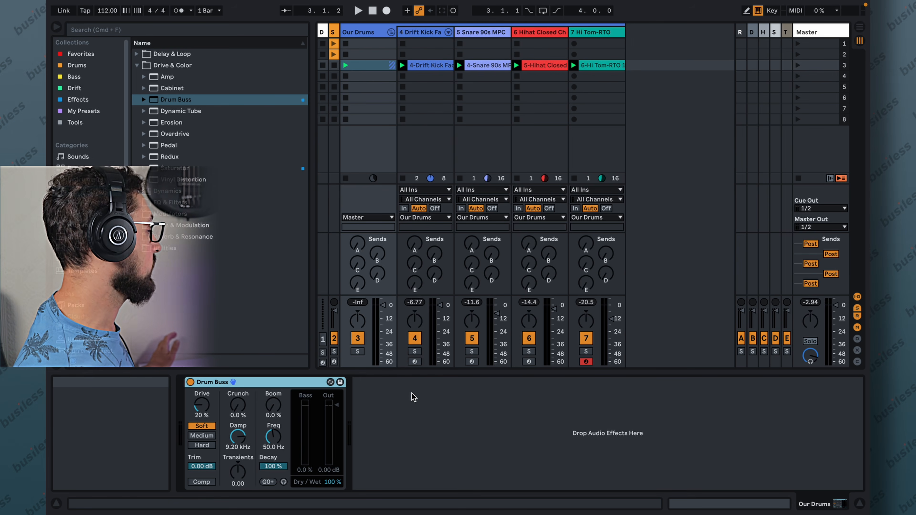
Check the Master track's effects and add a Limiter from the Dynamics effects after Drum Buss on the Our Drums group.
{"action": "left_click", "coordinate": [832, 33]}
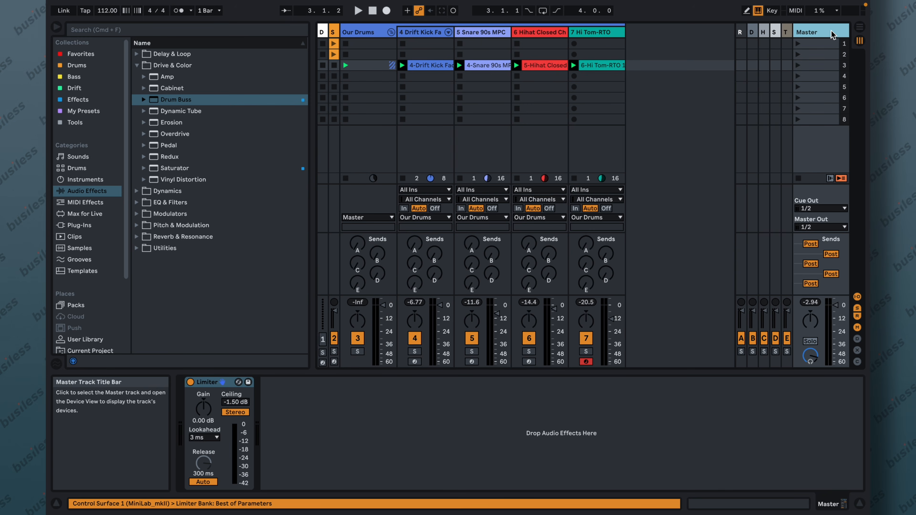
{"action": "left_click", "coordinate": [137, 65]}
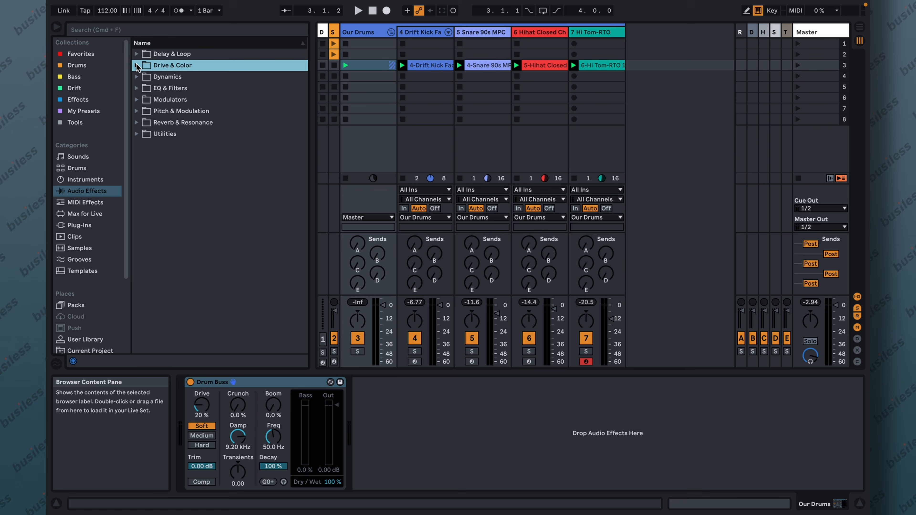
{"action": "left_click", "coordinate": [137, 76]}
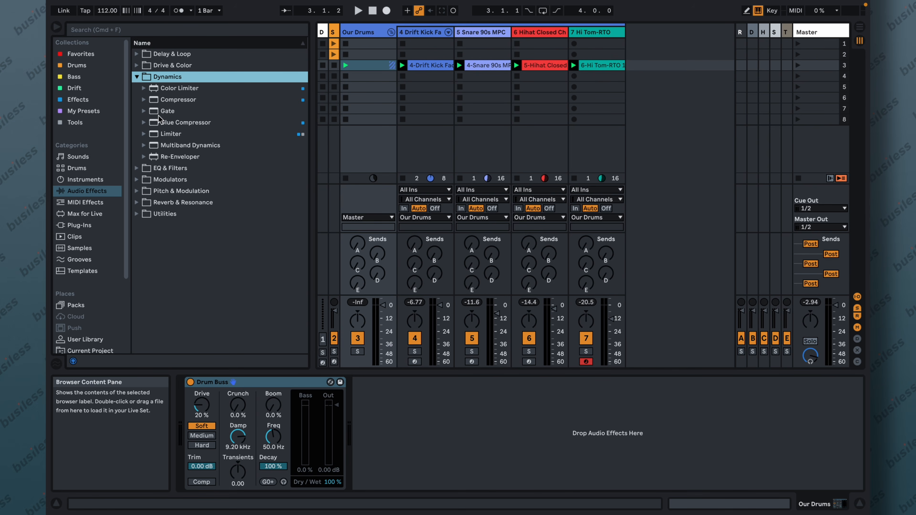
{"action": "left_click_drag", "start_coordinate": [162, 138], "coordinate": [414, 423]}
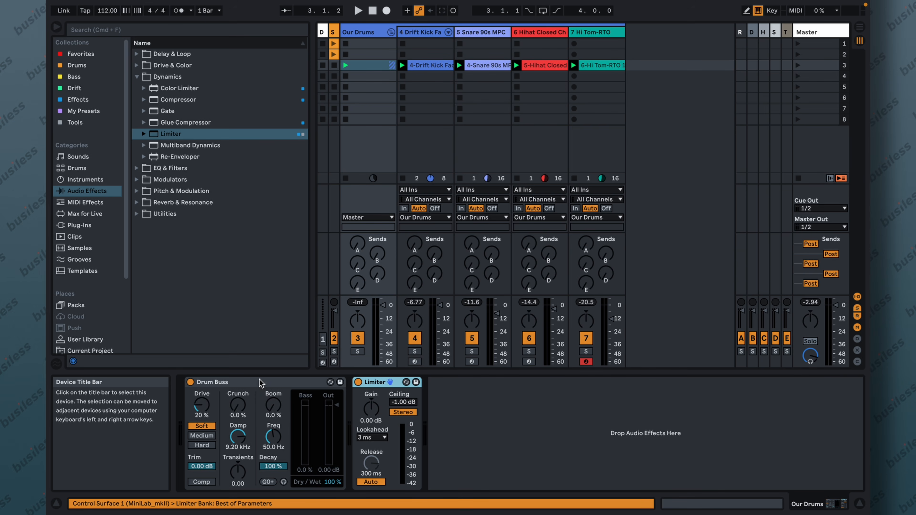
Play the drums and compare the sound with Drum Buss bypassed and enabled.
{"action": "left_click", "coordinate": [267, 385]}
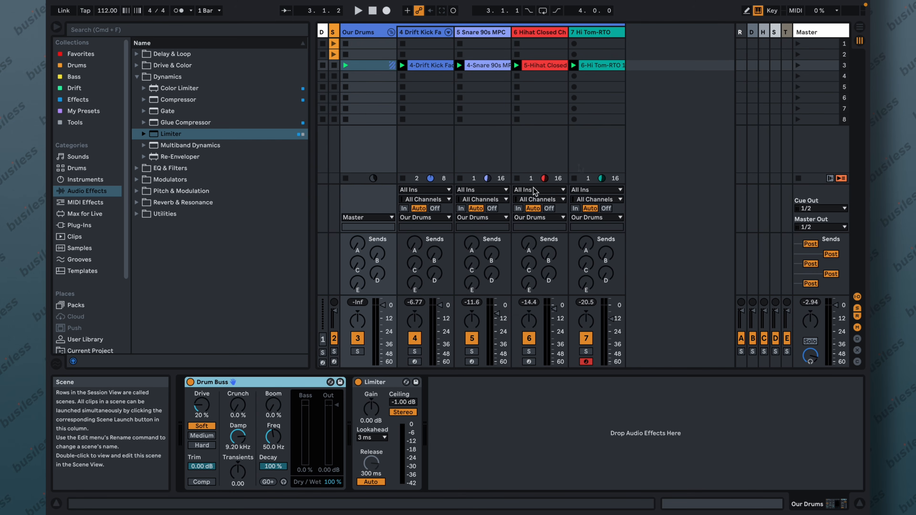
{"action": "left_click", "coordinate": [190, 381]}
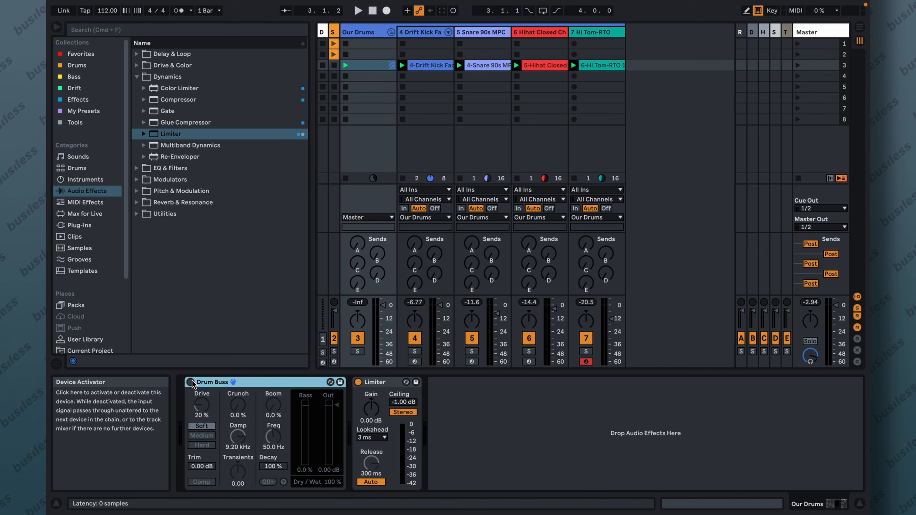
{"action": "key", "text": "space"}
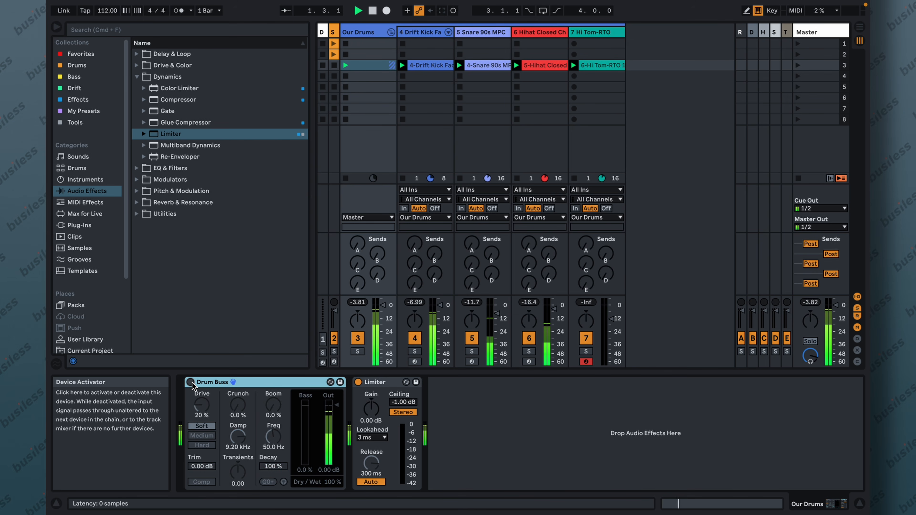
{"action": "left_click", "coordinate": [190, 382]}
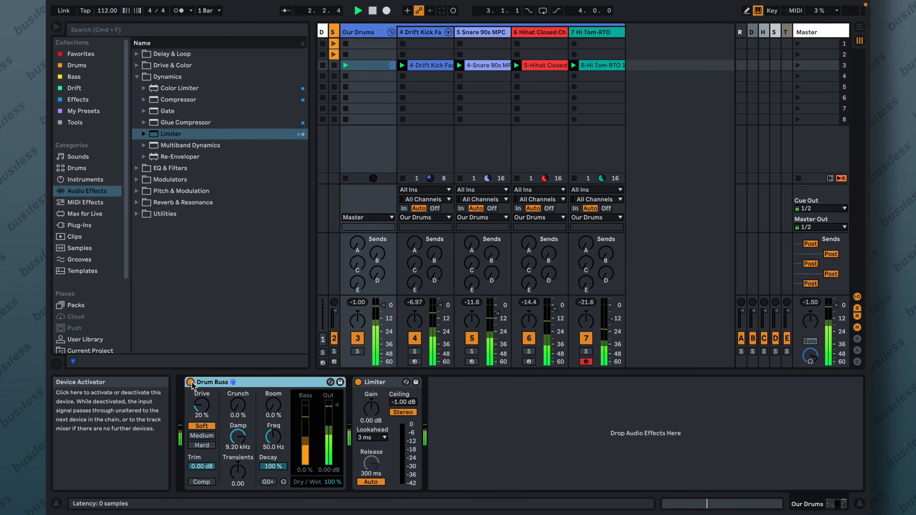
{"action": "key", "text": "space"}
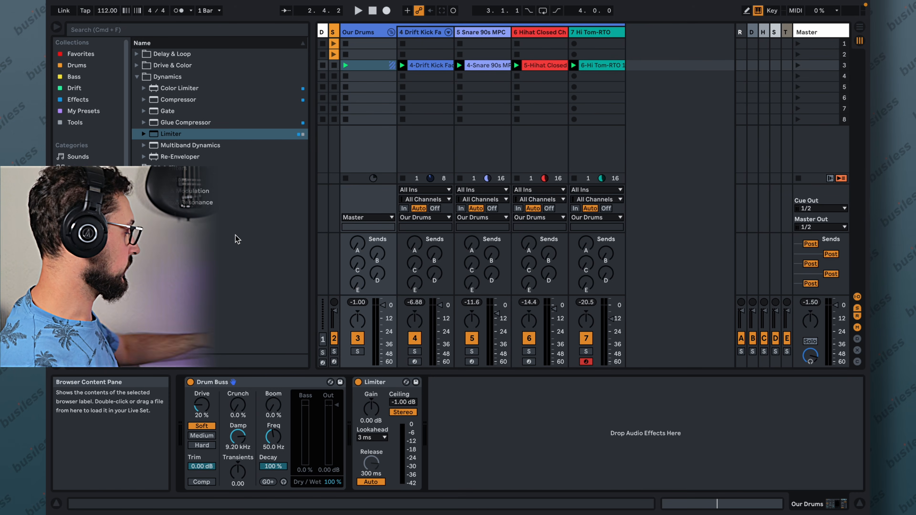
Search the browser for "spectrum" and add the Spectrum device after the Limiter.
{"action": "key", "text": "super+f"}
{"action": "type", "text": "spectrum"}
{"action": "left_click_drag", "start_coordinate": [167, 54], "coordinate": [433, 424]}
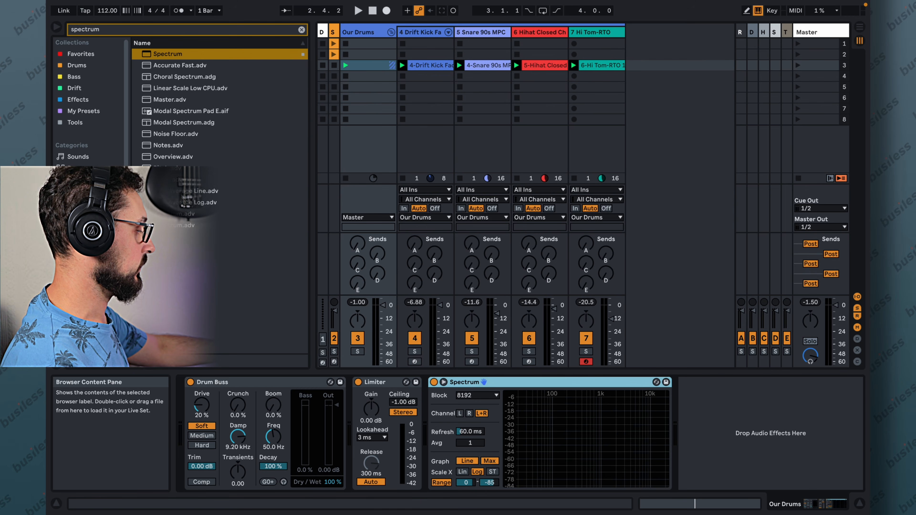
Find the WaveObserver plug-in, add it after Spectrum, and move its window clear of the device chain.
{"action": "key", "text": "ctrl+f"}
{"action": "type", "text": "wave"}
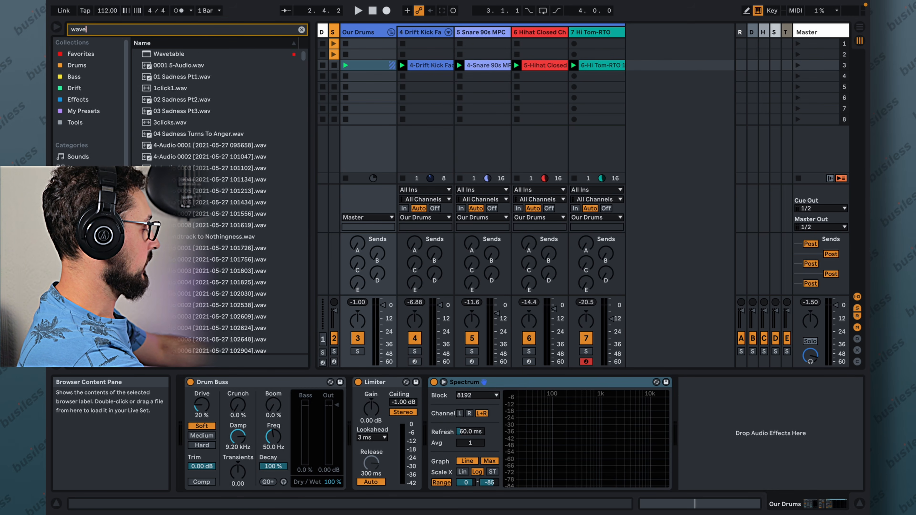
{"action": "type", "text": " obser"}
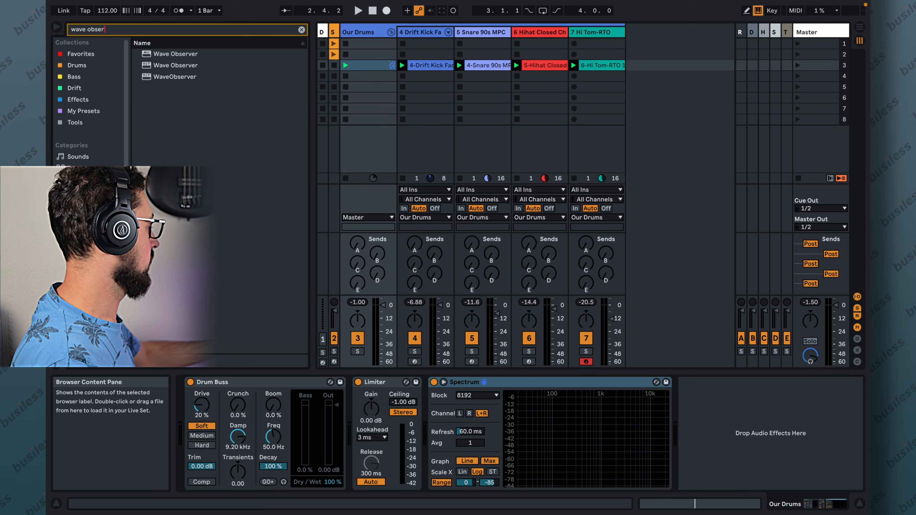
{"action": "left_click", "coordinate": [195, 78]}
{"action": "double_click", "coordinate": [195, 77]}
{"action": "left_click_drag", "start_coordinate": [595, 7], "coordinate": [572, 91]}
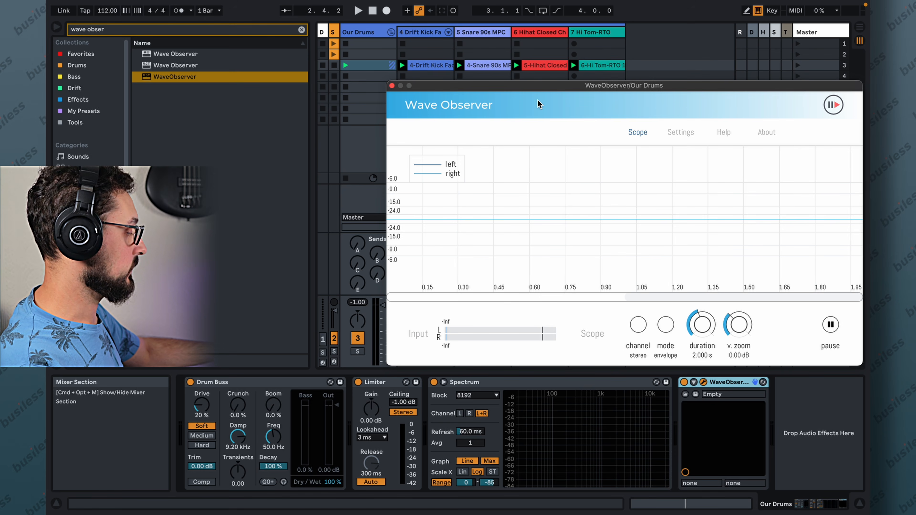
Play the drums to view the waveform in Wave Observer with the vertical zoom at -2.63 dB.
{"action": "key", "text": "space"}
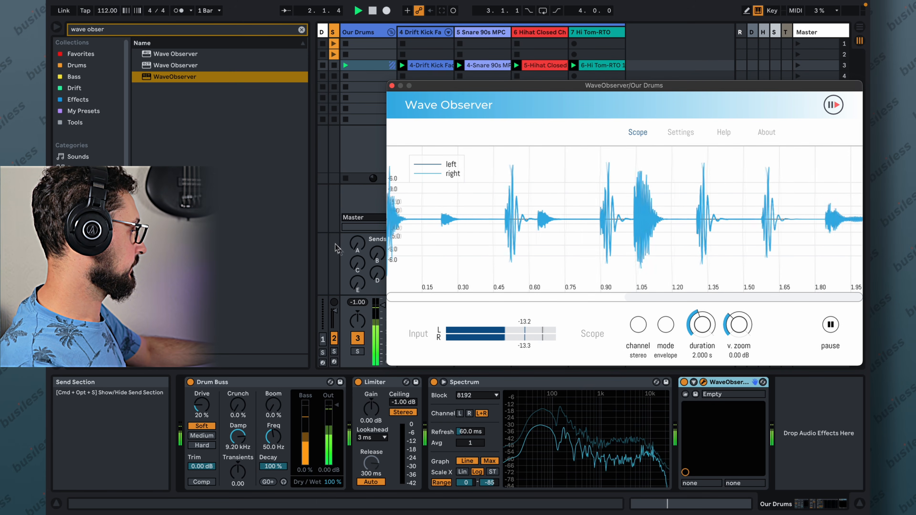
{"action": "left_click_drag", "start_coordinate": [723, 327], "coordinate": [737, 335]}
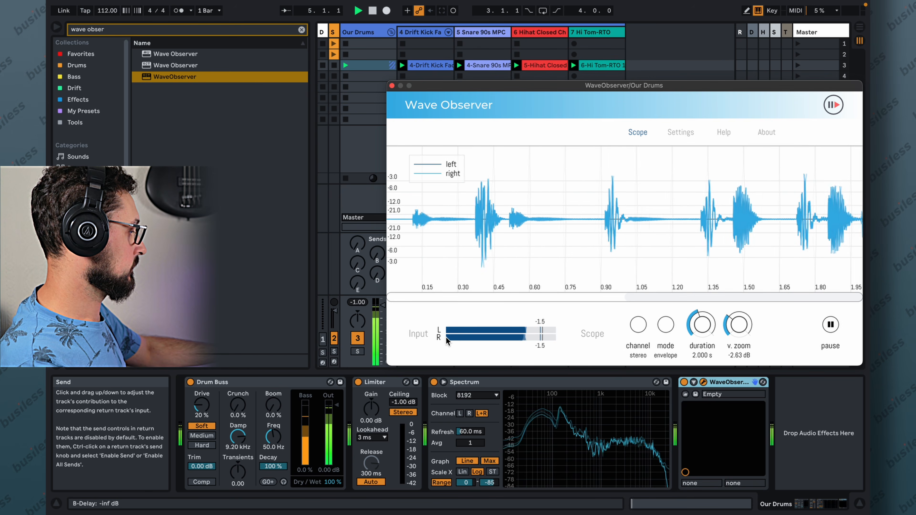
{"action": "key", "text": "space"}
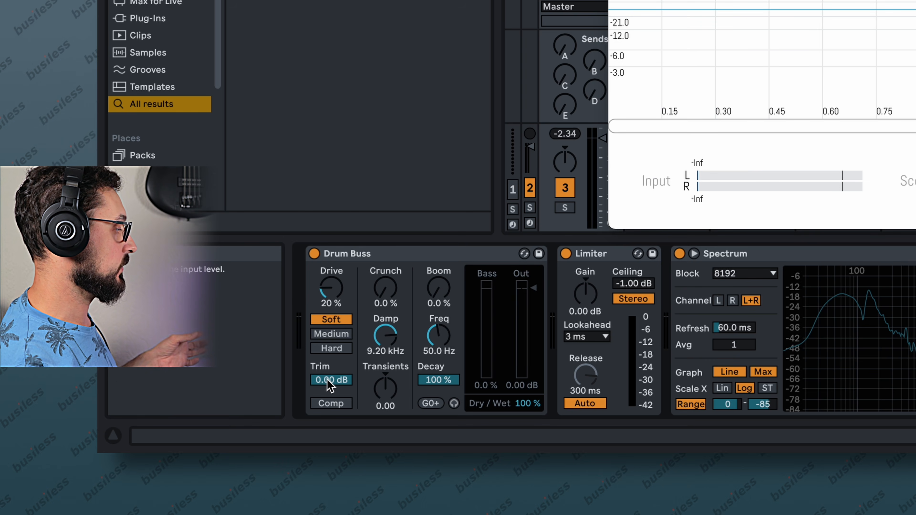
Try lowering Drum Buss's Trim to about -17 dB, and reset it to 0.00 dB.
{"action": "left_click_drag", "start_coordinate": [329, 379], "coordinate": [330, 386]}
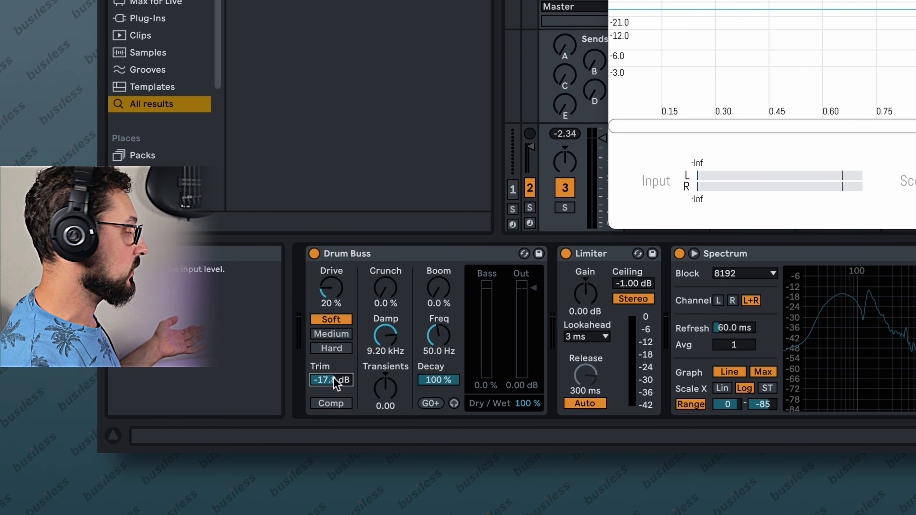
{"action": "double_click", "coordinate": [337, 382]}
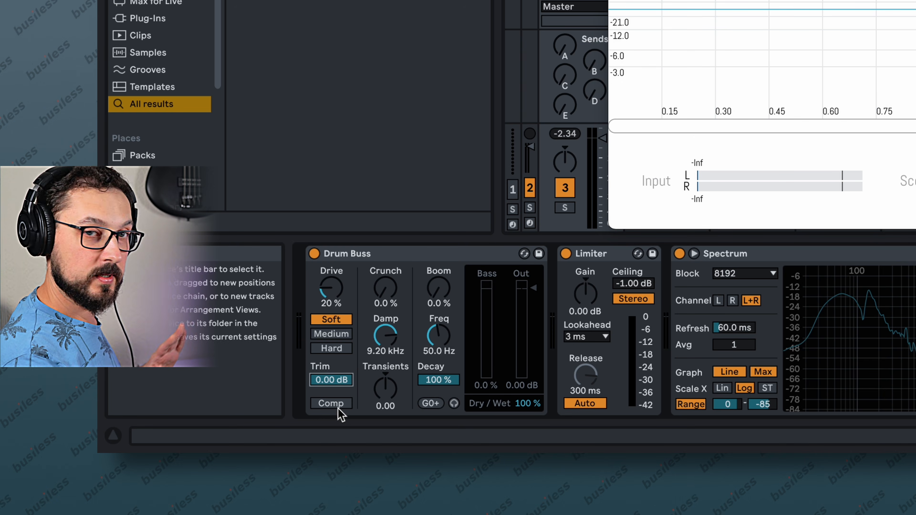
Lower Drum Buss's output gain to -6.26 dB and enable its Comp option during playback.
{"action": "left_click", "coordinate": [534, 290]}
{"action": "left_click_drag", "start_coordinate": [536, 289], "coordinate": [536, 297]}
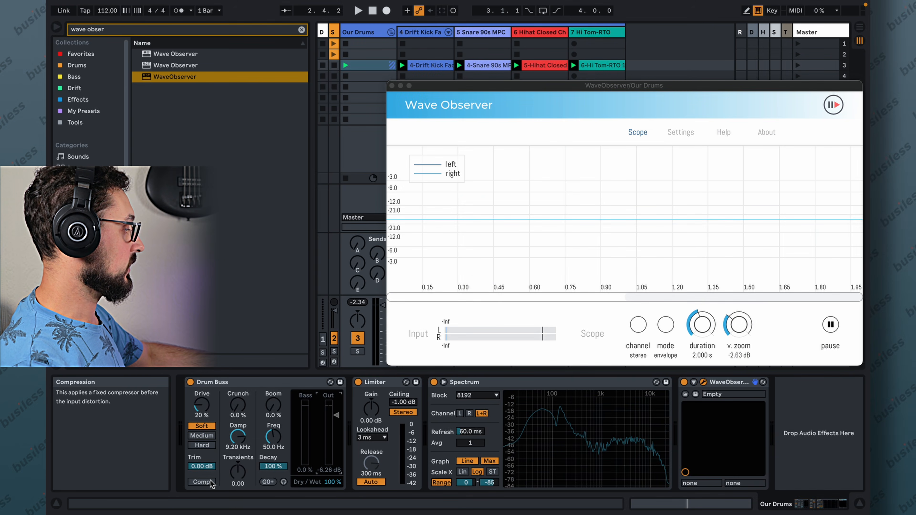
{"action": "key", "text": "space"}
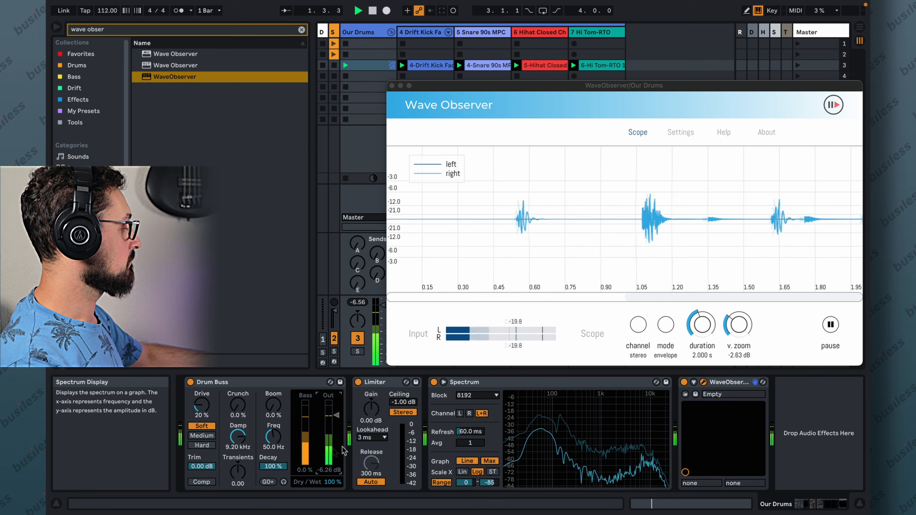
{"action": "left_click", "coordinate": [202, 482]}
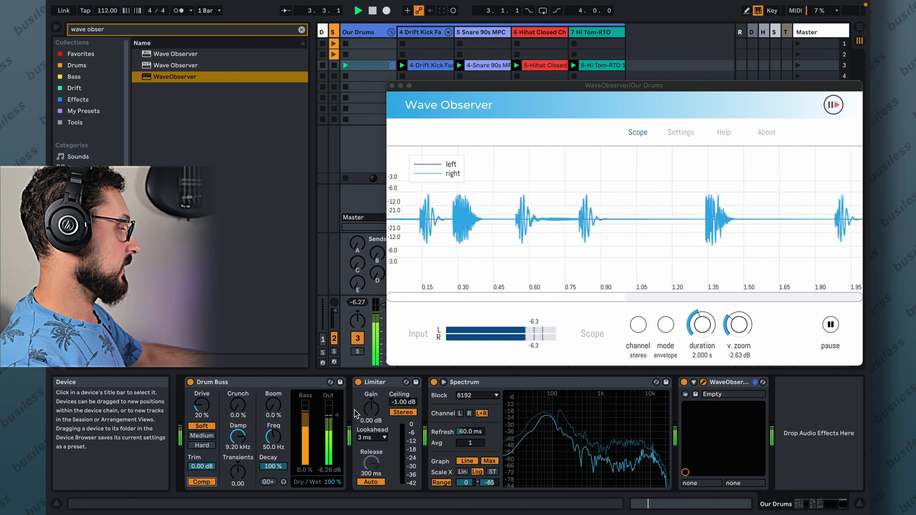
Set Wave Observer's vertical zoom to 3.77 dB, stop playback, and inspect the Spectrum curve.
{"action": "left_click_drag", "start_coordinate": [738, 324], "coordinate": [737, 312]}
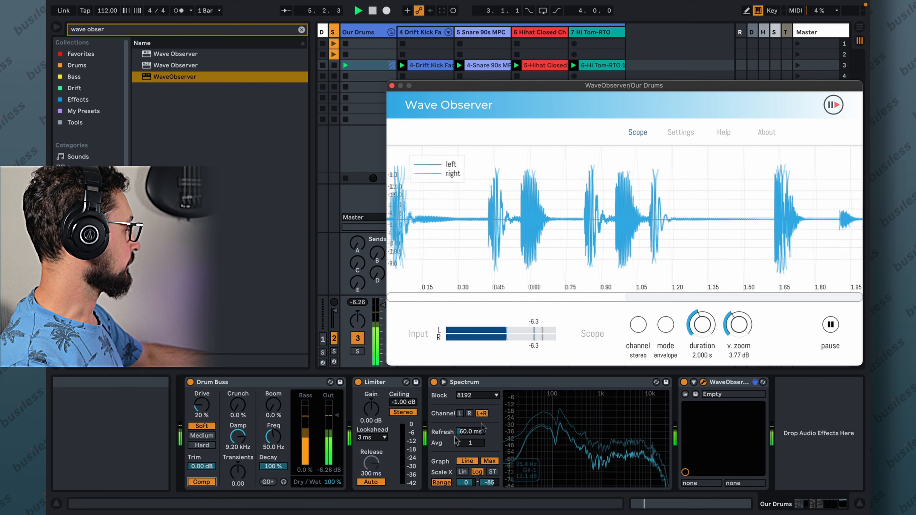
{"action": "key", "text": "space"}
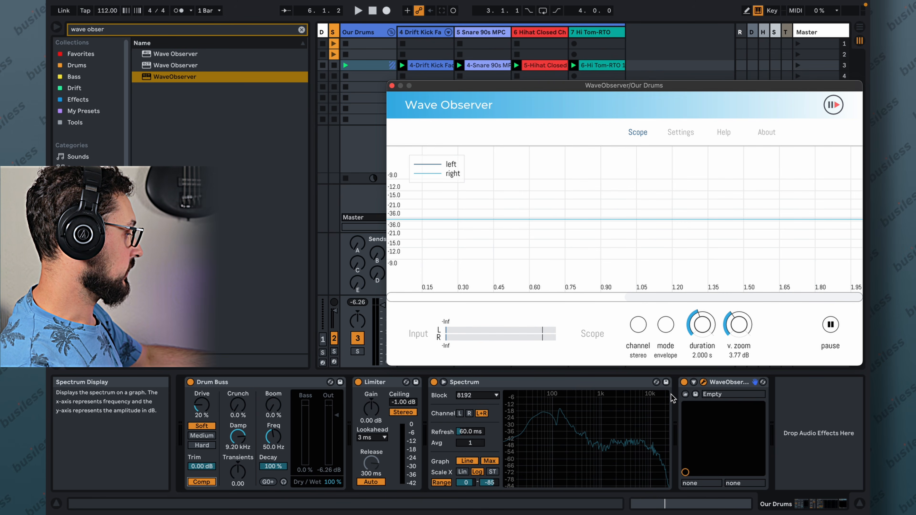
{"action": "mouse_move", "coordinate": [588, 429]}
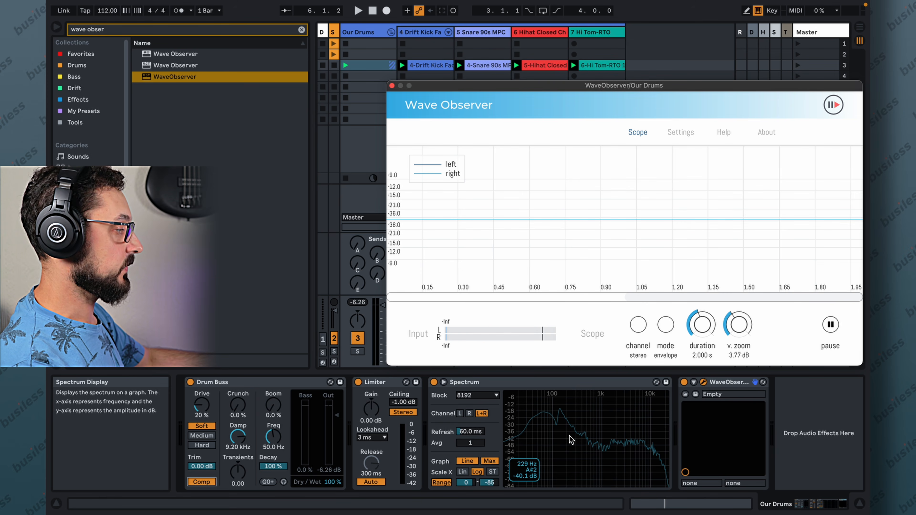
During playback, audition Drum Buss's Medium distortion type and switch it to Hard.
{"action": "key", "text": "space"}
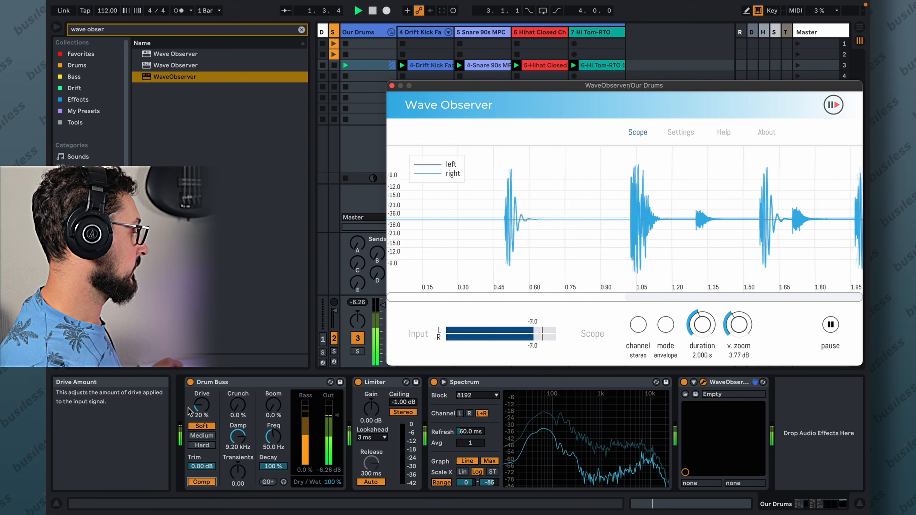
{"action": "left_click", "coordinate": [203, 436]}
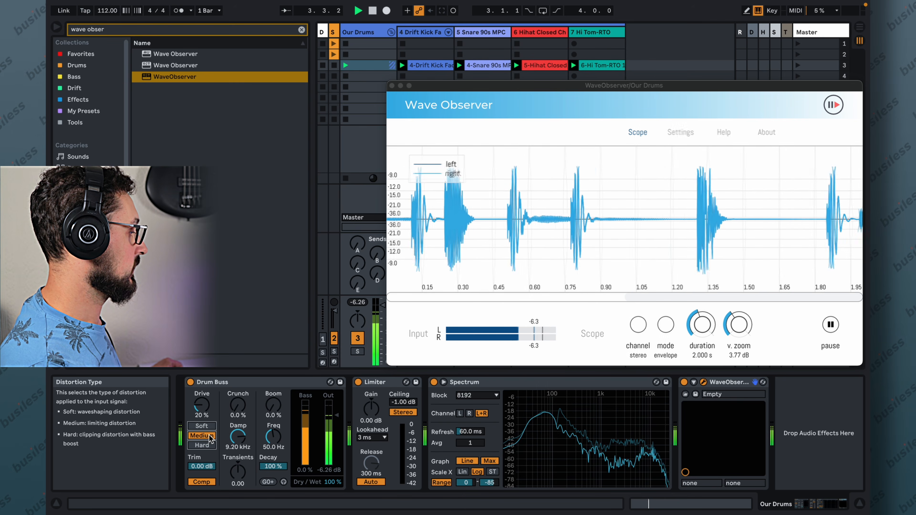
{"action": "left_click", "coordinate": [201, 445]}
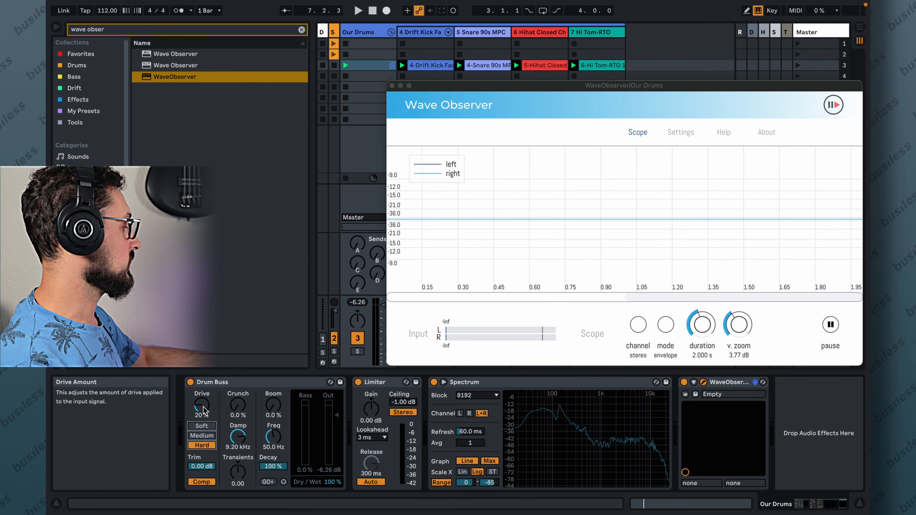
During playback, audition Drum Buss's Soft distortion with Drive raised to 96%, and lower Drive to 24%.
{"action": "left_click", "coordinate": [202, 425]}
{"action": "key", "text": "space"}
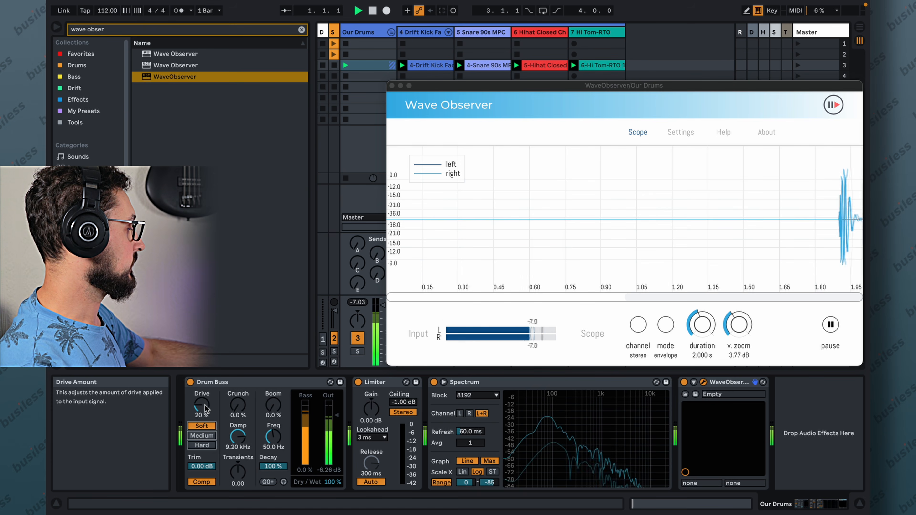
{"action": "left_click_drag", "start_coordinate": [205, 409], "coordinate": [206, 399]}
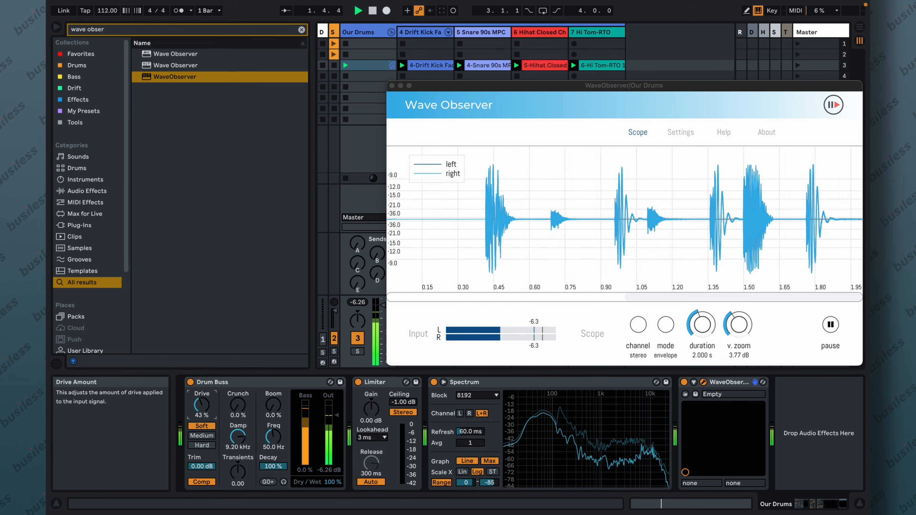
{"action": "left_click_drag", "start_coordinate": [202, 405], "coordinate": [202, 400]}
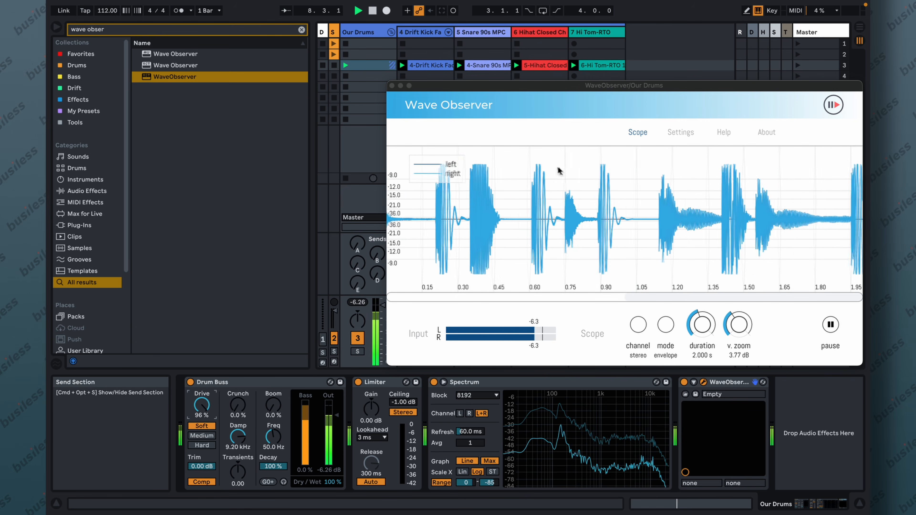
{"action": "left_click_drag", "start_coordinate": [204, 407], "coordinate": [204, 419]}
Audition the Medium distortion type with Drive raised to 88%, and lower Drive to 23%.
{"action": "left_click", "coordinate": [209, 436]}
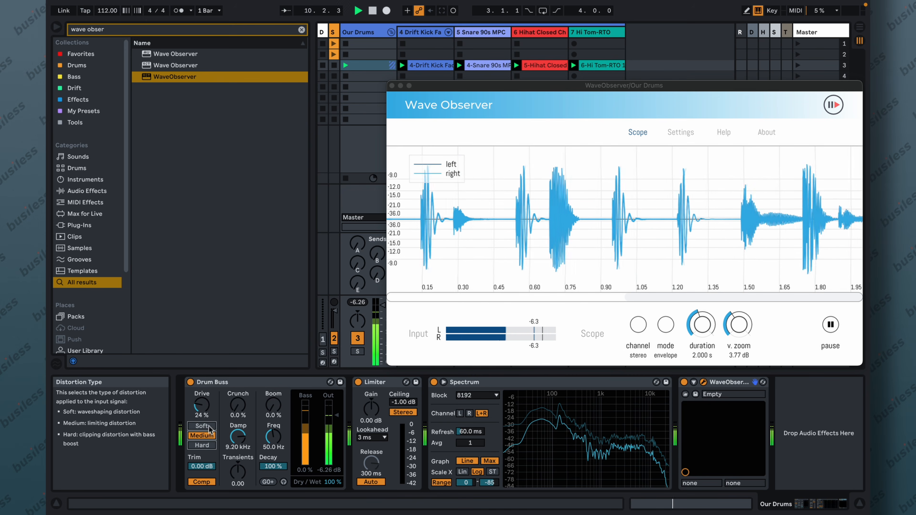
{"action": "left_click_drag", "start_coordinate": [204, 409], "coordinate": [204, 379]}
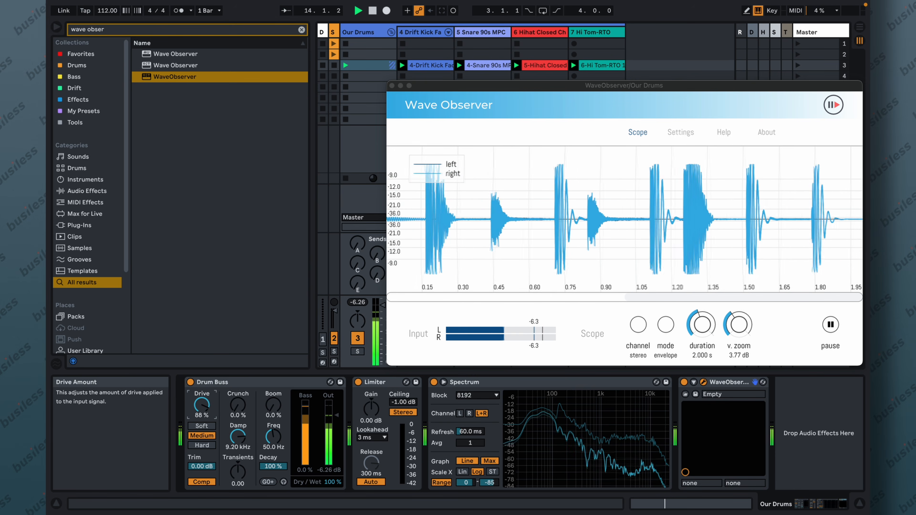
{"action": "left_click_drag", "start_coordinate": [202, 405], "coordinate": [202, 417]}
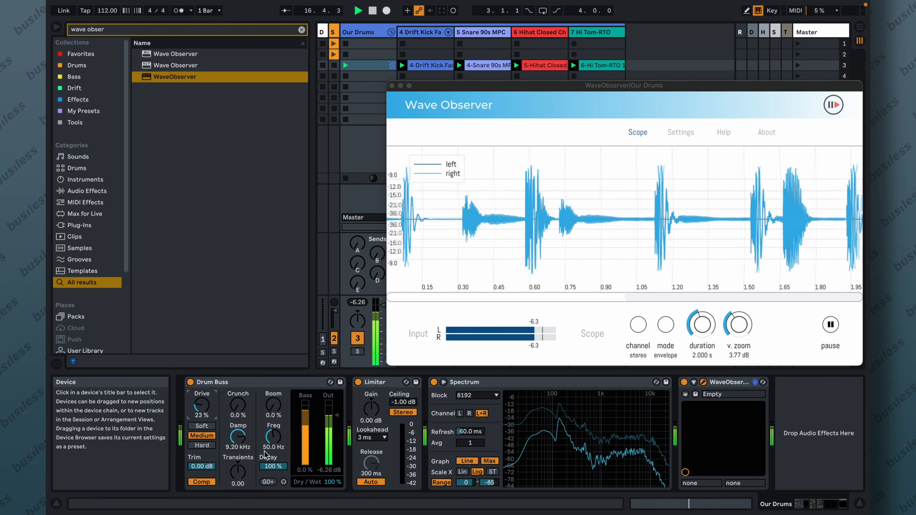
Switch Drum Buss to Hard distortion and audition it with Drive raised to 100%.
{"action": "left_click", "coordinate": [205, 446]}
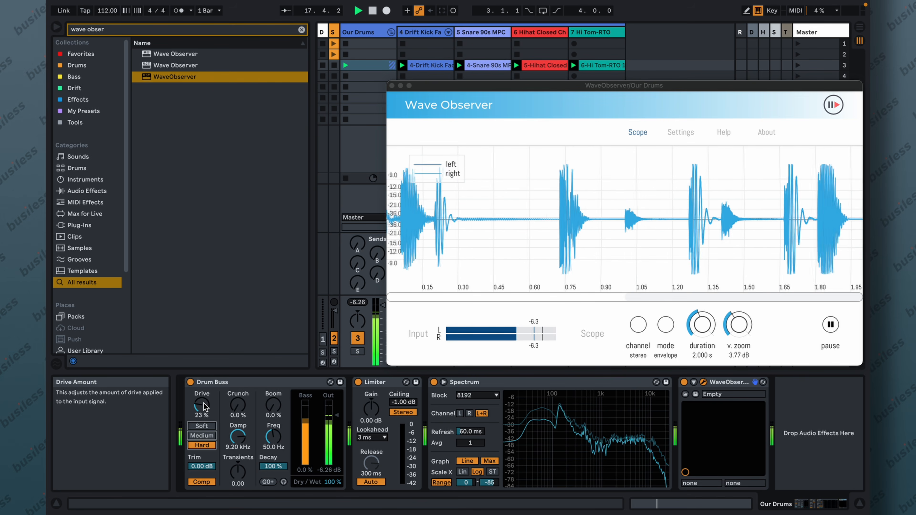
{"action": "left_click", "coordinate": [204, 406]}
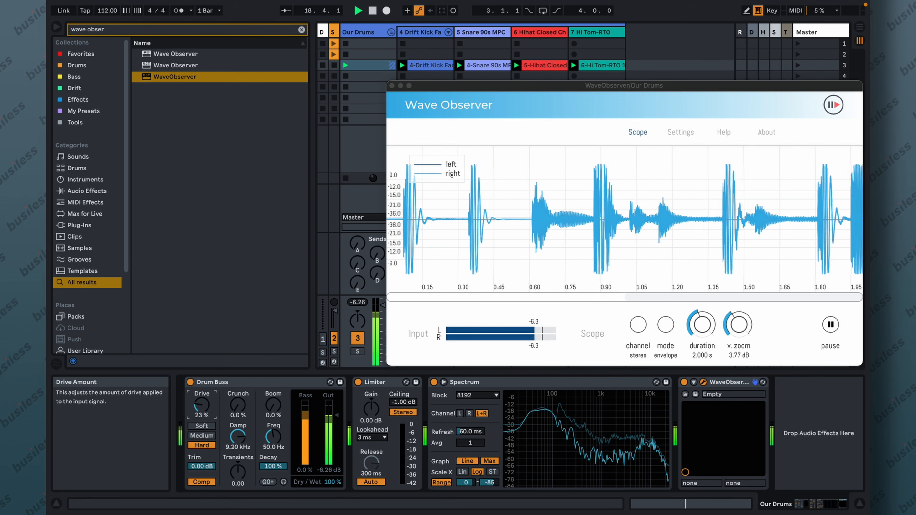
{"action": "left_click_drag", "start_coordinate": [204, 406], "coordinate": [204, 361]}
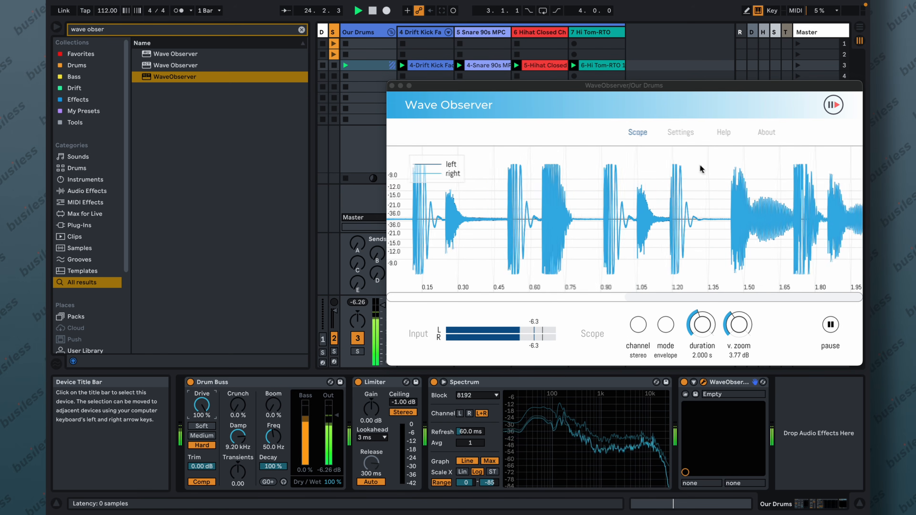
Lower Drum Buss's Drive to 19%, set the distortion type to Soft, and stop playback.
{"action": "left_click_drag", "start_coordinate": [199, 405], "coordinate": [203, 434]}
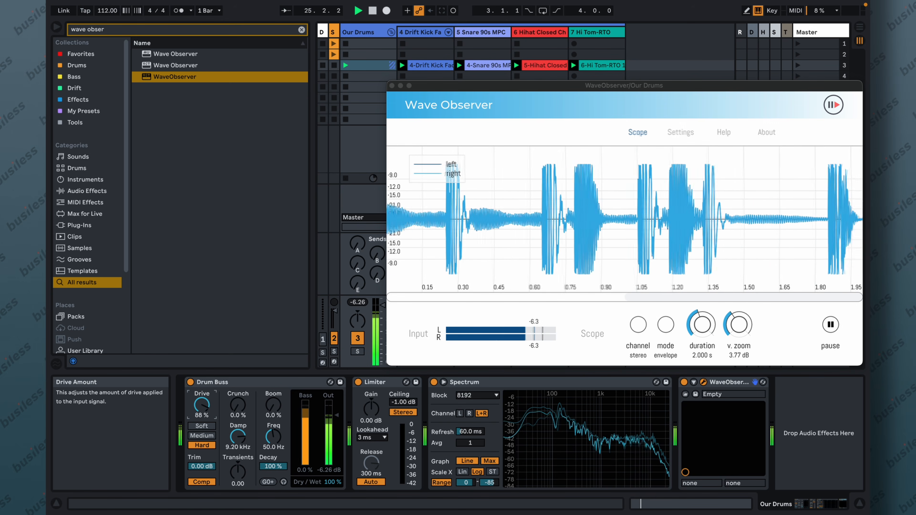
{"action": "left_click_drag", "start_coordinate": [205, 400], "coordinate": [203, 405]}
{"action": "left_click", "coordinate": [203, 426]}
{"action": "key", "text": "space"}
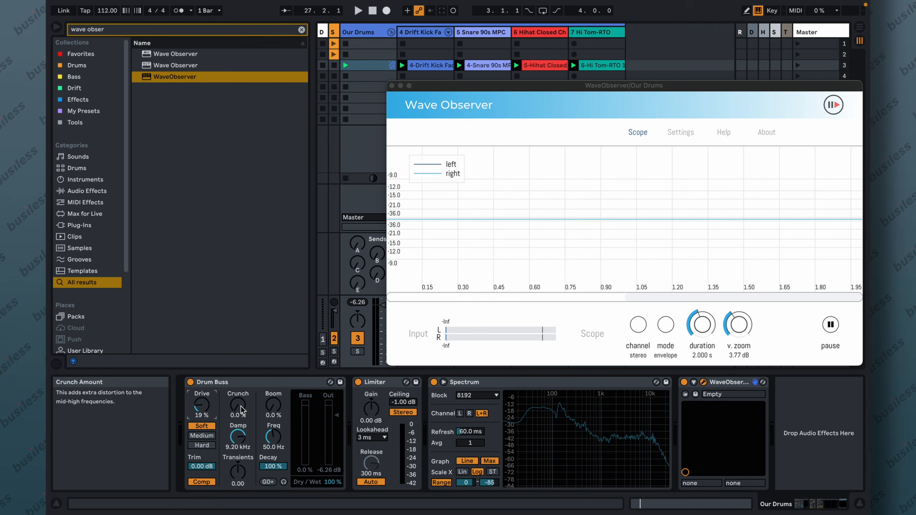
Audition Drum Buss's Crunch during playback, stopping it at 33%, and set Crunch to 30%.
{"action": "key", "text": "space"}
{"action": "mouse_move", "coordinate": [241, 407]}
{"action": "left_mouse_down"}
{"action": "mouse_move", "coordinate": [241, 320]}
{"action": "mouse_move", "coordinate": [240, 409]}
{"action": "left_mouse_up"}
{"action": "key", "text": "space"}
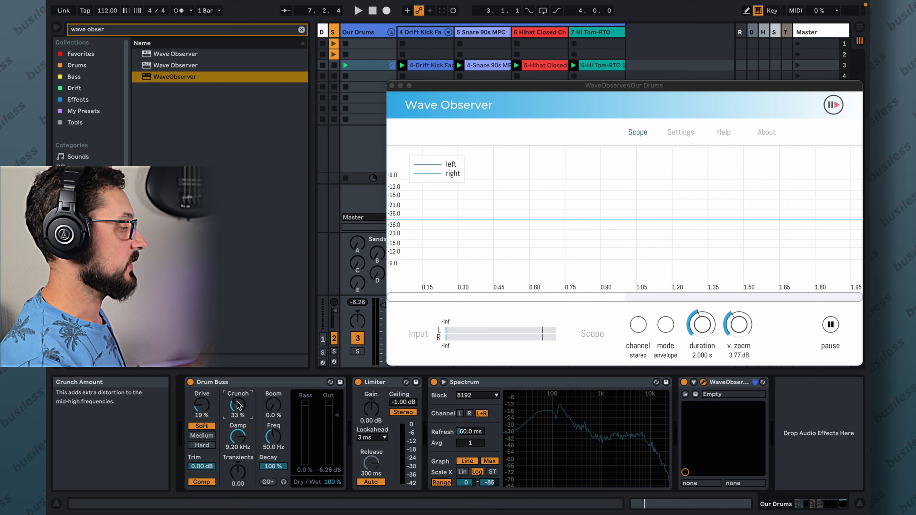
{"action": "left_click_drag", "start_coordinate": [236, 401], "coordinate": [243, 403]}
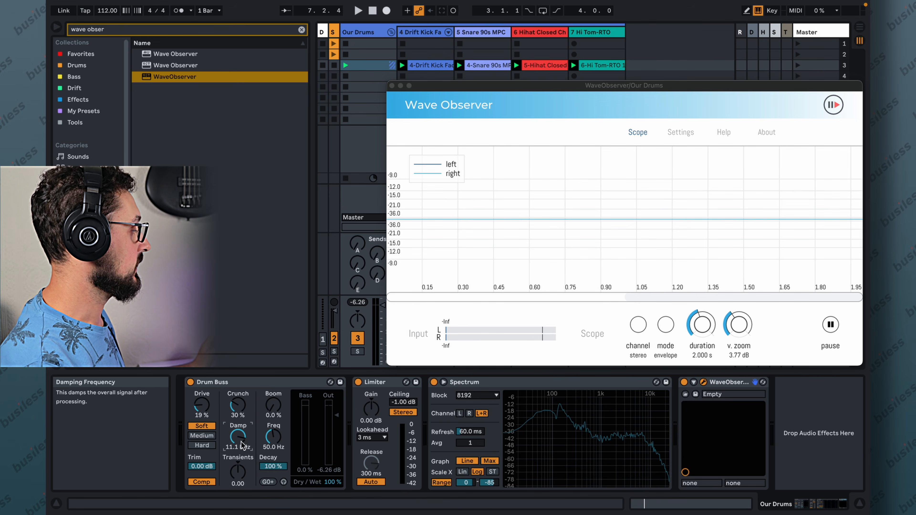
Try Drum Buss's Damp frequency at 20.0 kHz, and sweep it downward during playback.
{"action": "left_click_drag", "start_coordinate": [249, 421], "coordinate": [248, 439]}
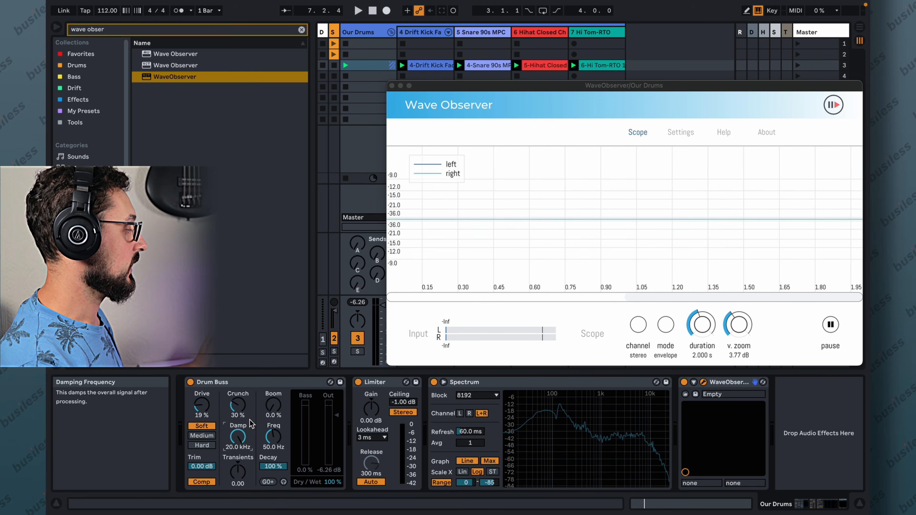
{"action": "left_click_drag", "start_coordinate": [241, 439], "coordinate": [241, 455]}
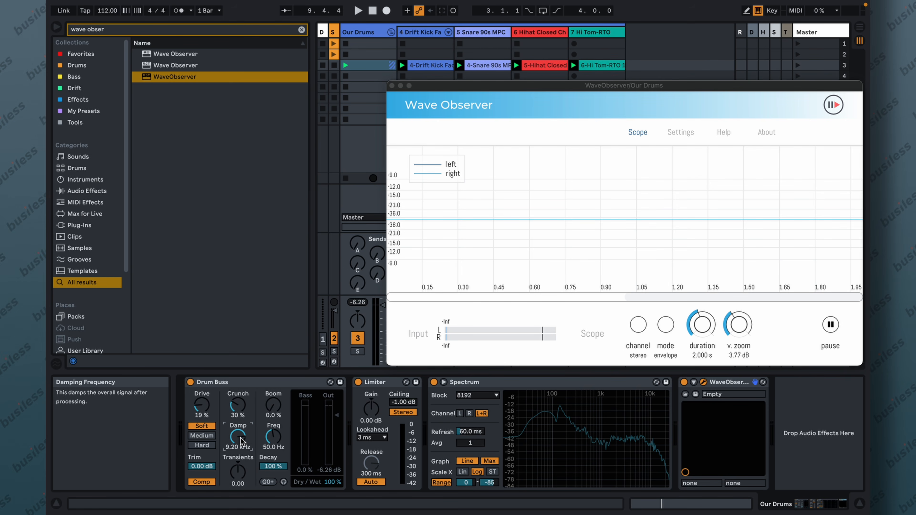
{"action": "key", "text": "space"}
{"action": "left_click_drag", "start_coordinate": [241, 439], "coordinate": [241, 423]}
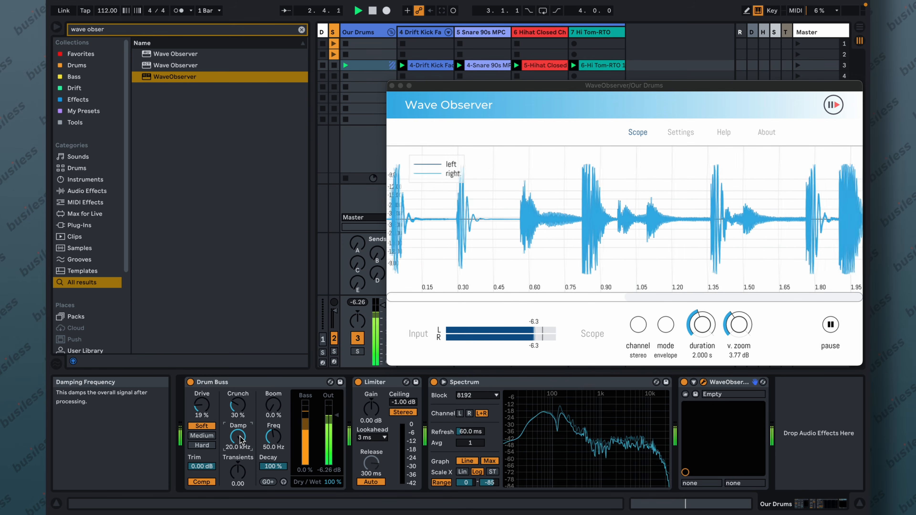
{"action": "left_click_drag", "start_coordinate": [241, 439], "coordinate": [241, 505]}
Return Damp to 9.20 kHz, lower Crunch to 18%, and stop playback.
{"action": "left_click_drag", "start_coordinate": [237, 437], "coordinate": [238, 414]}
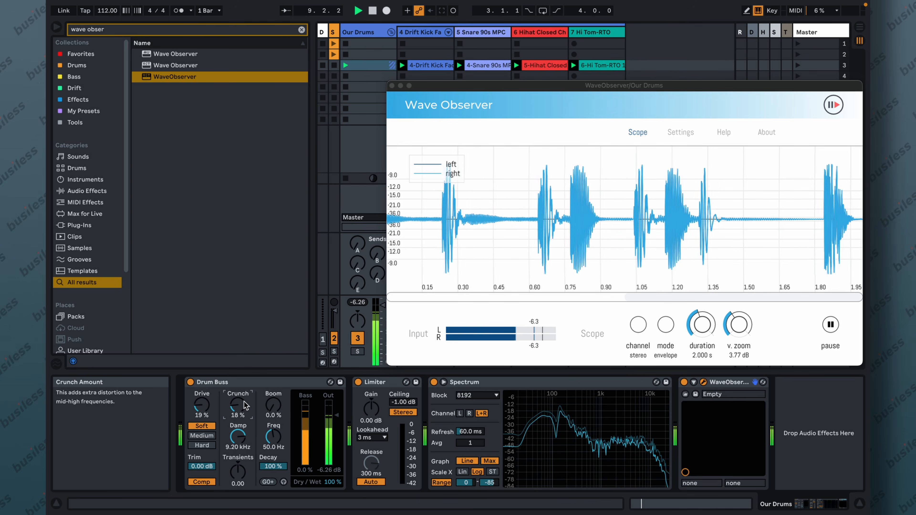
{"action": "key", "text": "space"}
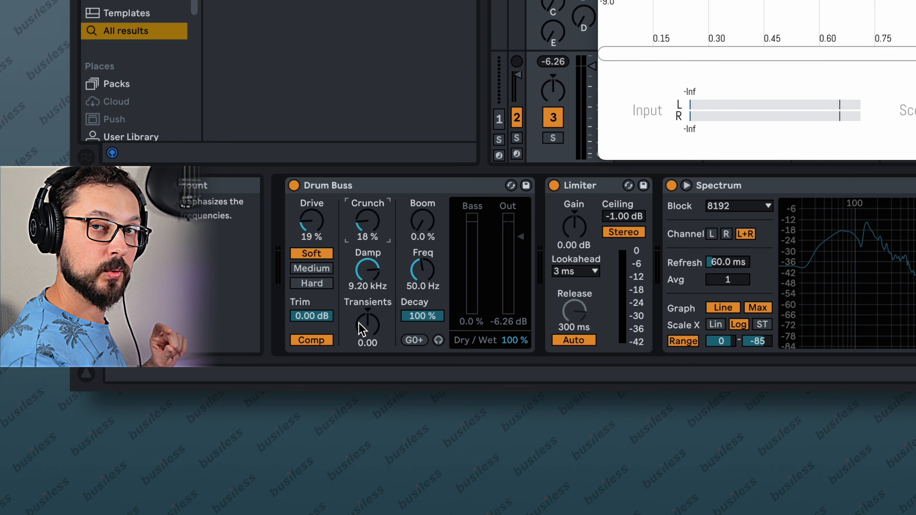
Try raising Drum Buss's Transients amount, and audition the drums with it at about 0.76.
{"action": "mouse_move", "coordinate": [358, 326]}
{"action": "left_mouse_down"}
{"action": "mouse_move", "coordinate": [358, 335]}
{"action": "mouse_move", "coordinate": [358, 311]}
{"action": "mouse_move", "coordinate": [359, 326]}
{"action": "left_mouse_up"}
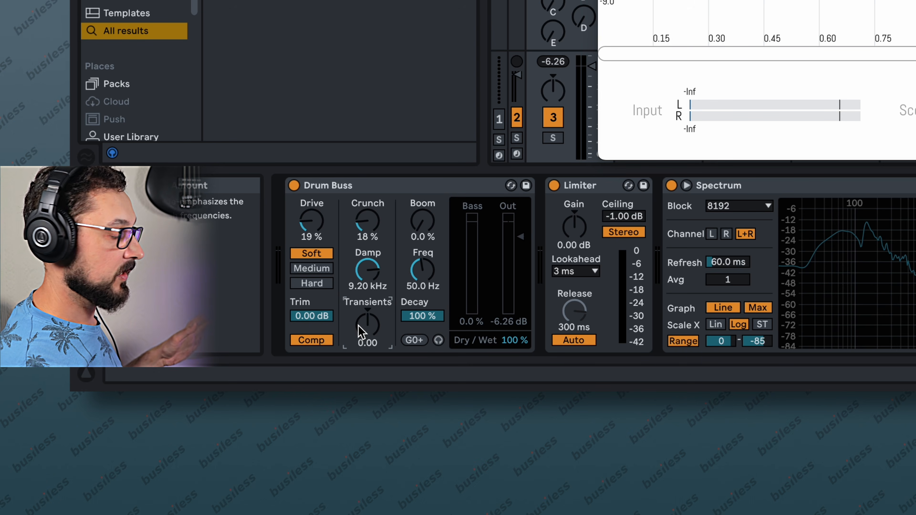
{"action": "mouse_move", "coordinate": [370, 333]}
{"action": "left_mouse_down"}
{"action": "mouse_move", "coordinate": [371, 317]}
{"action": "mouse_move", "coordinate": [370, 333]}
{"action": "left_mouse_up"}
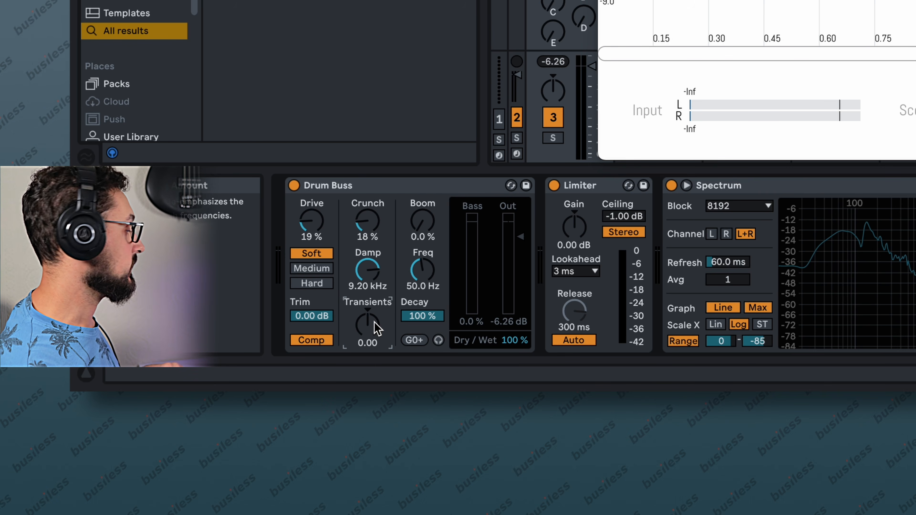
{"action": "left_click_drag", "start_coordinate": [373, 324], "coordinate": [373, 320]}
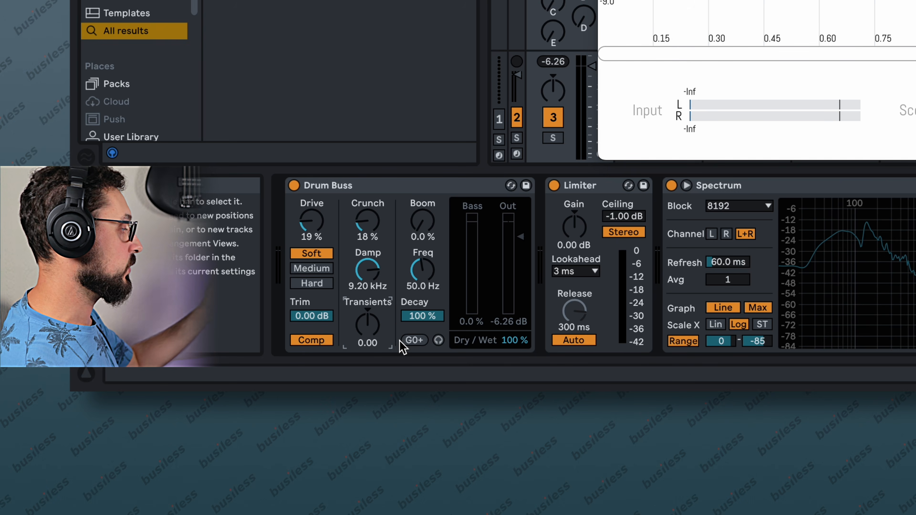
{"action": "key", "text": "space"}
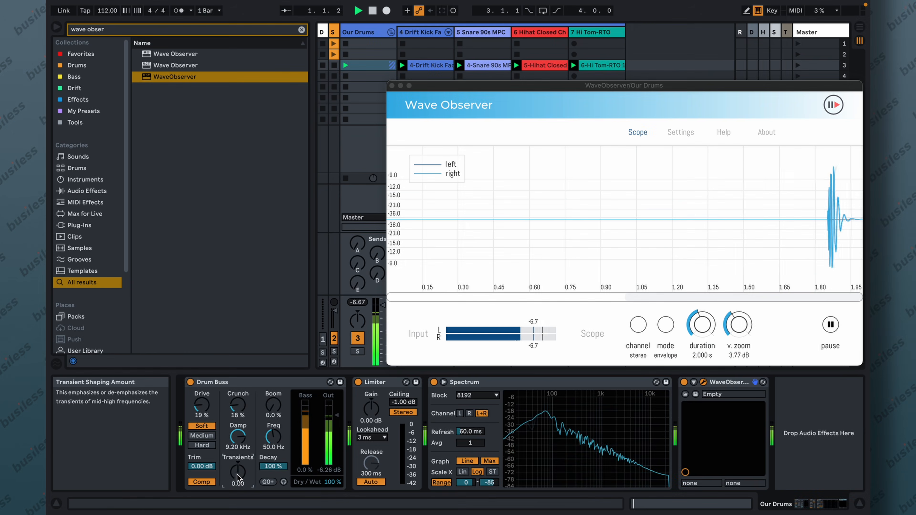
{"action": "left_click_drag", "start_coordinate": [367, 327], "coordinate": [367, 325]}
{"action": "left_click_drag", "start_coordinate": [237, 471], "coordinate": [238, 412]}
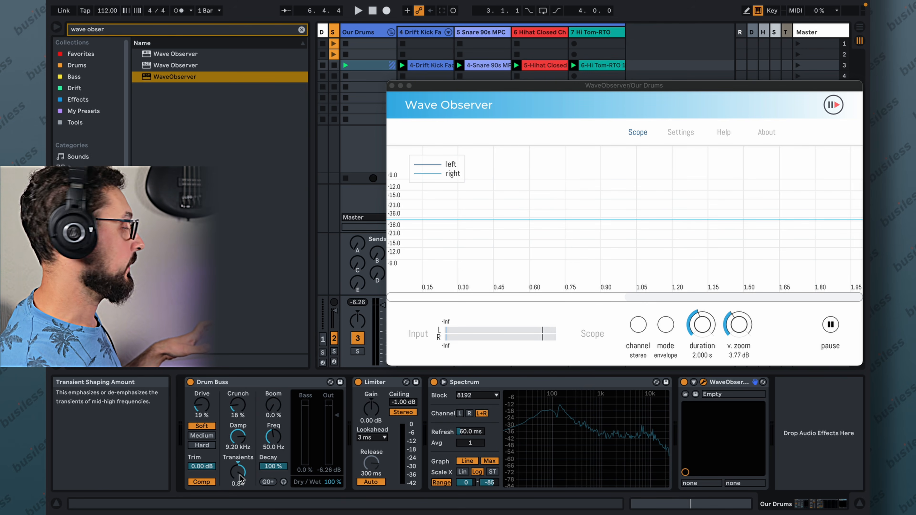
{"action": "key", "text": "space"}
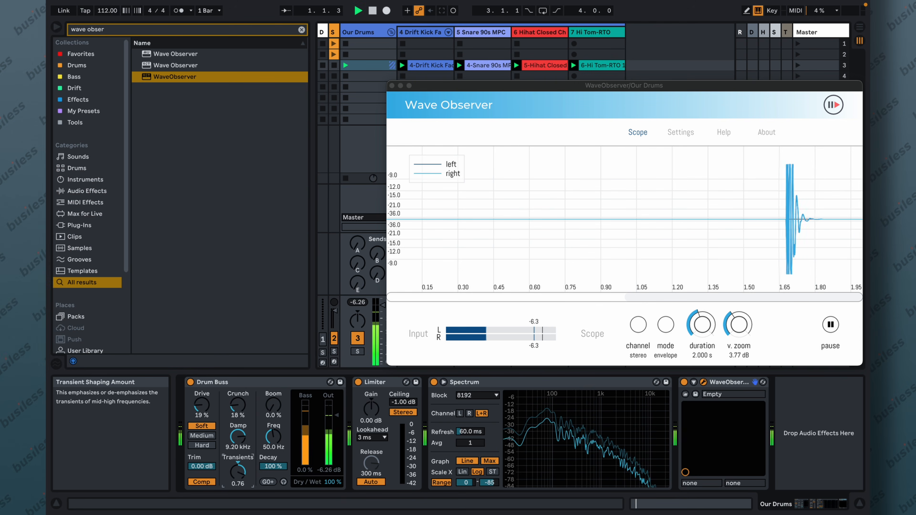
During playback, try lowering Transients to -1.00, and reset it to 0.00.
{"action": "left_click_drag", "start_coordinate": [240, 472], "coordinate": [238, 493]}
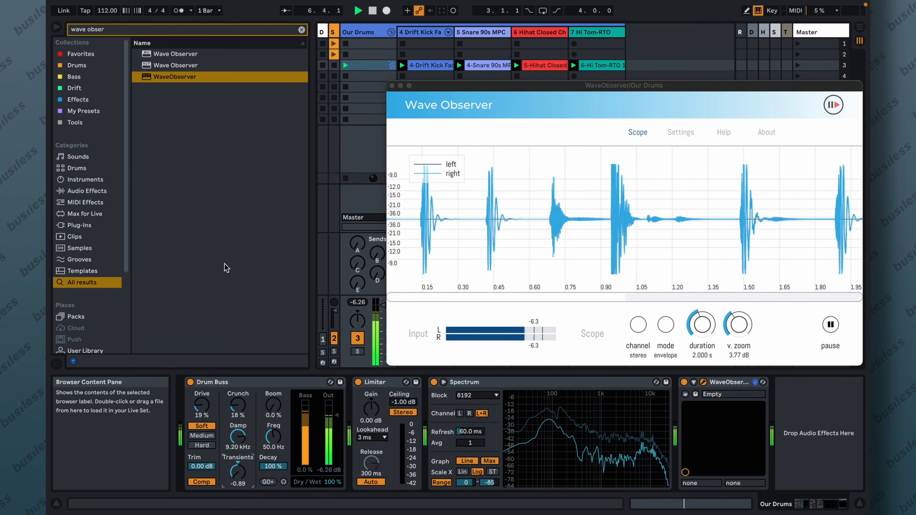
{"action": "left_click_drag", "start_coordinate": [237, 472], "coordinate": [238, 450]}
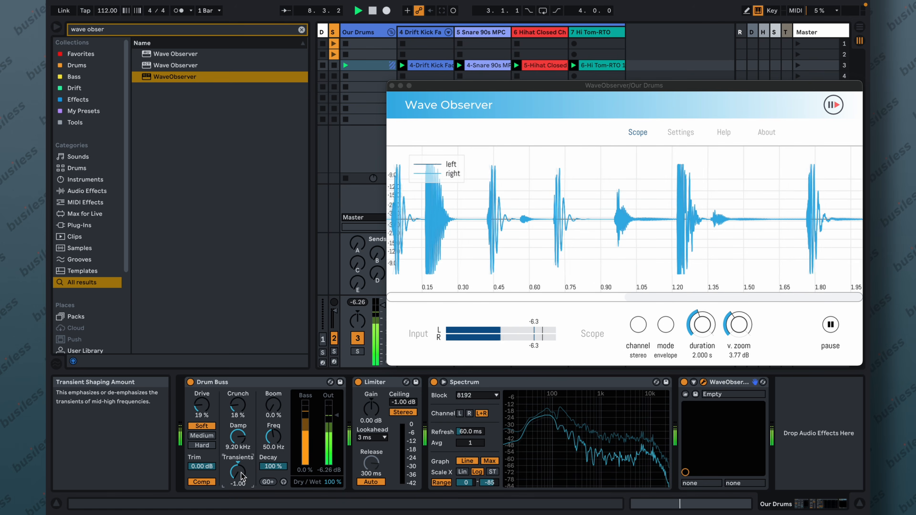
{"action": "double_click", "coordinate": [240, 473]}
Try raising Transients to 0.95, reset it to 0.00, and stop playback.
{"action": "left_click_drag", "start_coordinate": [241, 475], "coordinate": [241, 429]}
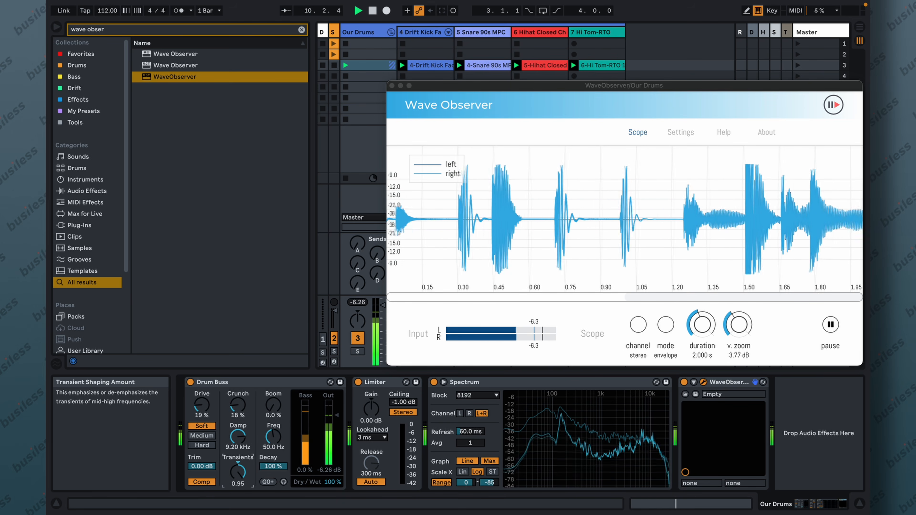
{"action": "double_click", "coordinate": [241, 476]}
{"action": "key", "text": "space"}
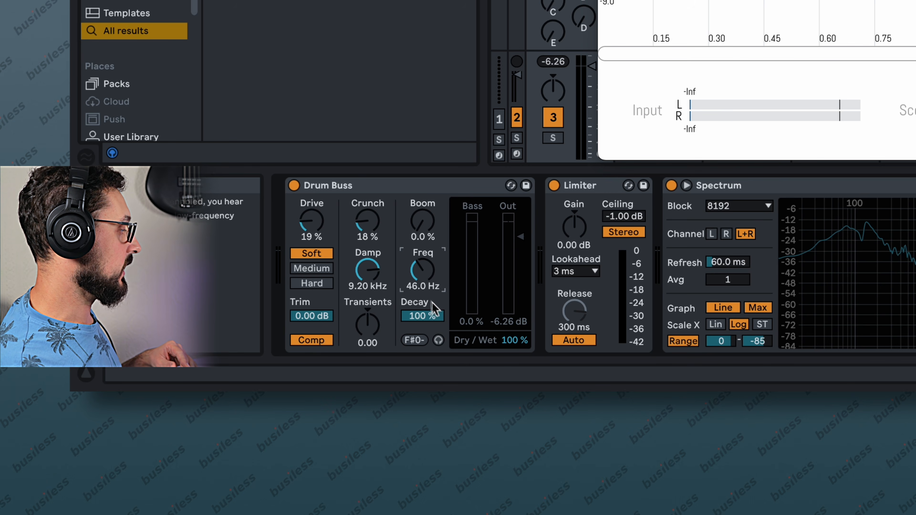
Set Drum Buss's Boom frequency to 45.2 Hz and snap it to the note F0.
{"action": "mouse_move", "coordinate": [422, 271]}
{"action": "left_mouse_down"}
{"action": "mouse_move", "coordinate": [422, 279]}
{"action": "mouse_move", "coordinate": [422, 267]}
{"action": "left_mouse_up"}
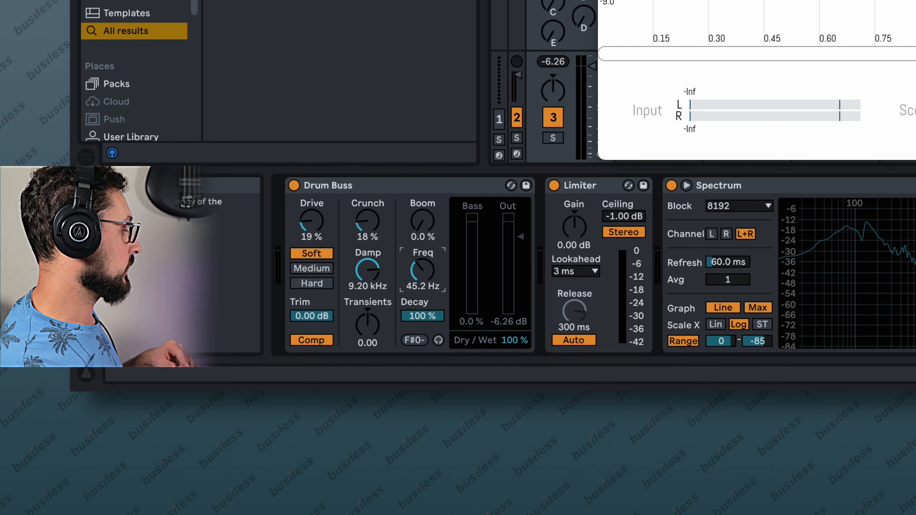
{"action": "left_click", "coordinate": [423, 338]}
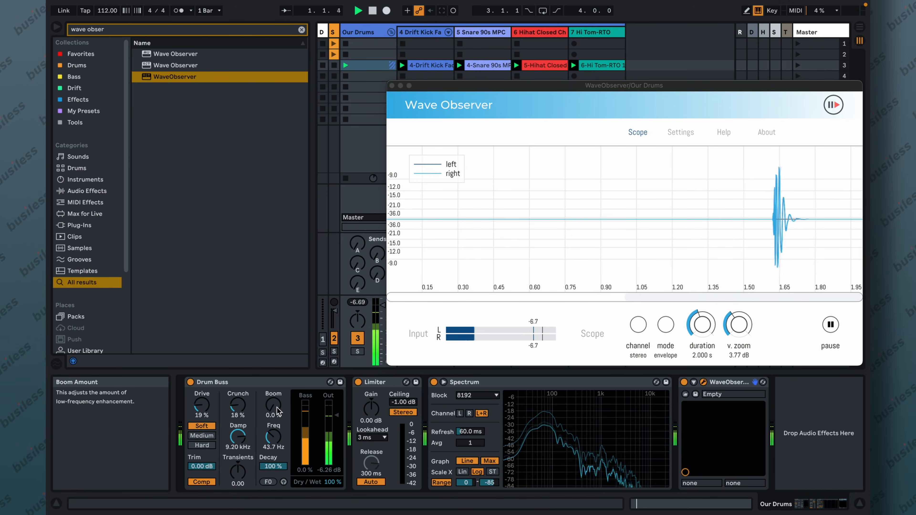
During playback, raise Drum Buss's Boom amount to 73% and reduce it to 65%.
{"action": "left_click_drag", "start_coordinate": [278, 411], "coordinate": [278, 375]}
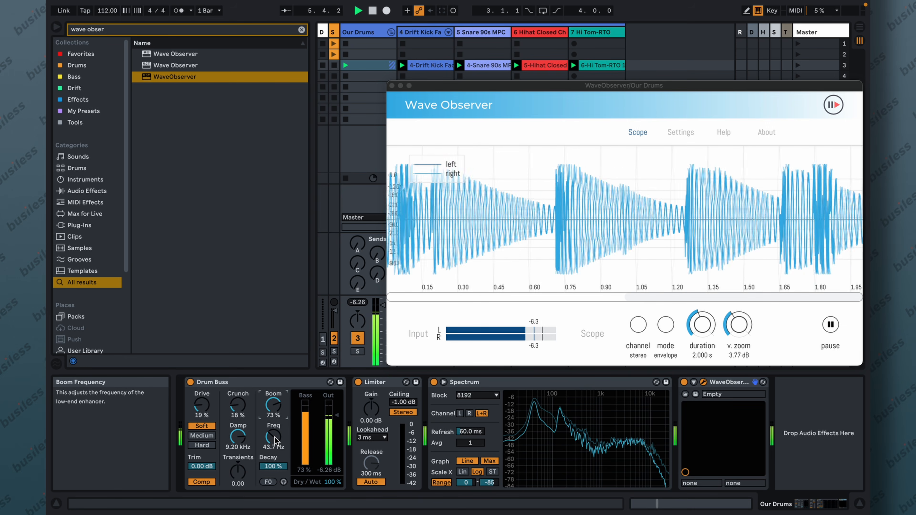
{"action": "left_click_drag", "start_coordinate": [274, 414], "coordinate": [275, 429]}
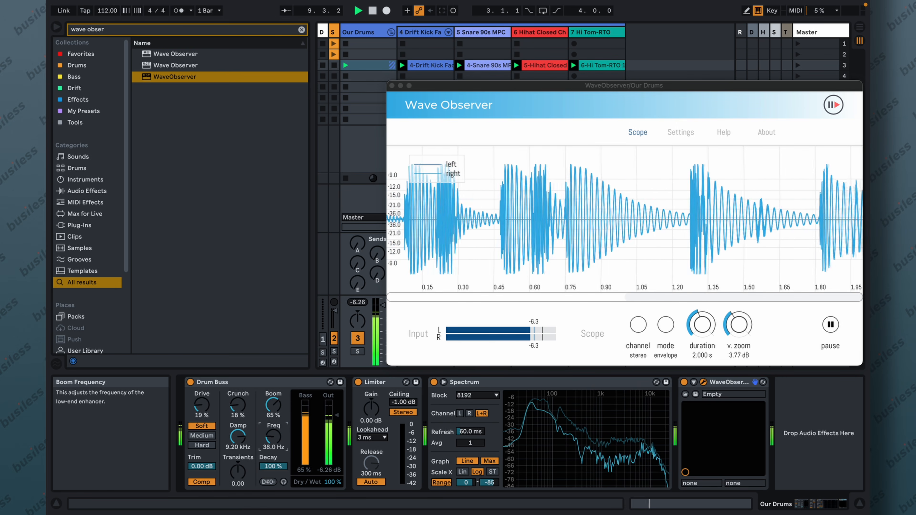
Sweep the Boom frequency from 38.0 Hz to about 47 Hz, snap it to F#0 at 46.2 Hz, and restart playback.
{"action": "left_click_drag", "start_coordinate": [274, 434], "coordinate": [274, 433]}
{"action": "key", "text": "space"}
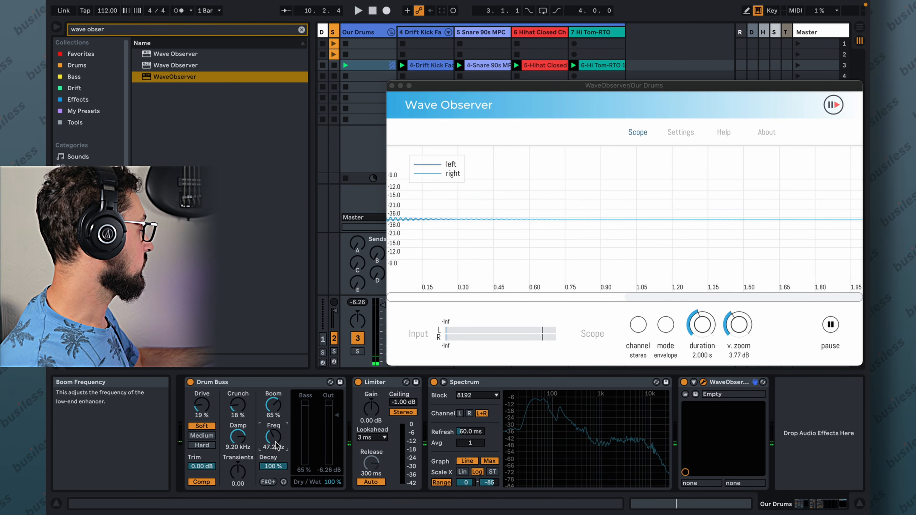
{"action": "left_click", "coordinate": [265, 482]}
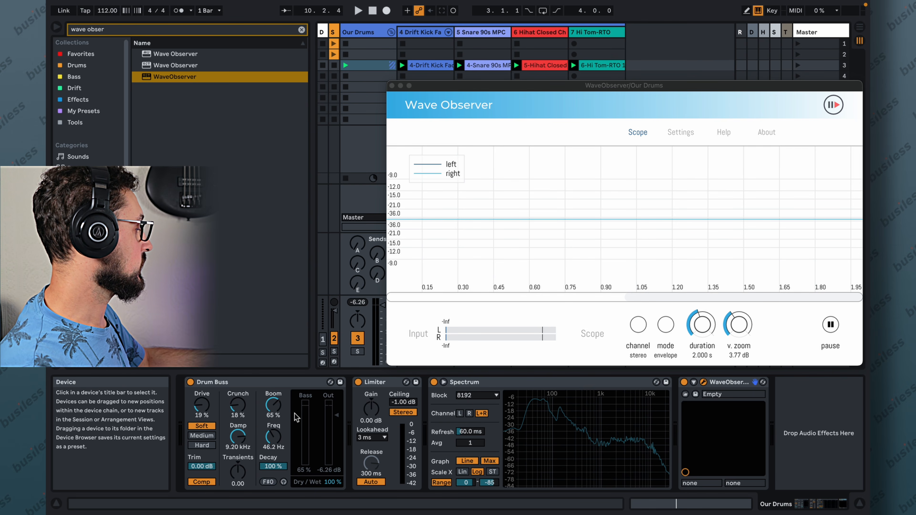
{"action": "key", "text": "space"}
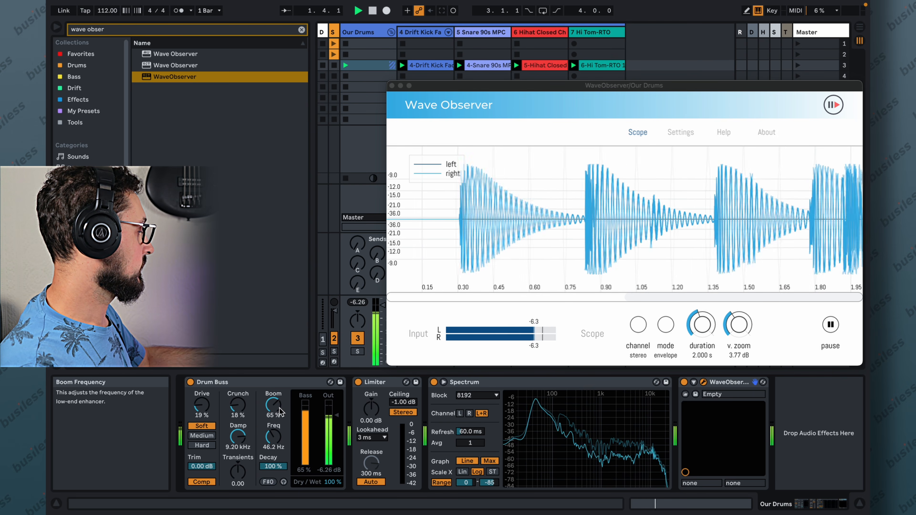
Reduce Drum Buss's Boom amount to 48% and lower the Boom frequency to 37.3 Hz during playback.
{"action": "left_click_drag", "start_coordinate": [277, 411], "coordinate": [277, 423]}
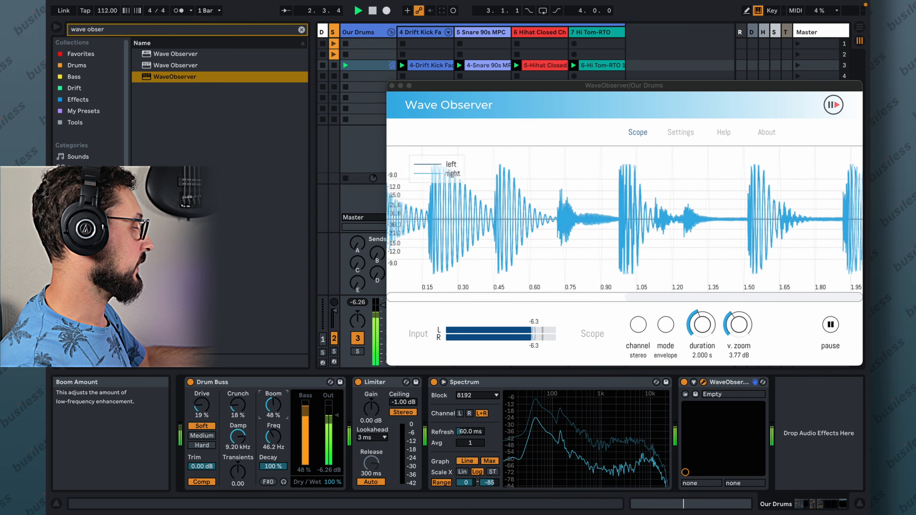
{"action": "key", "text": "space"}
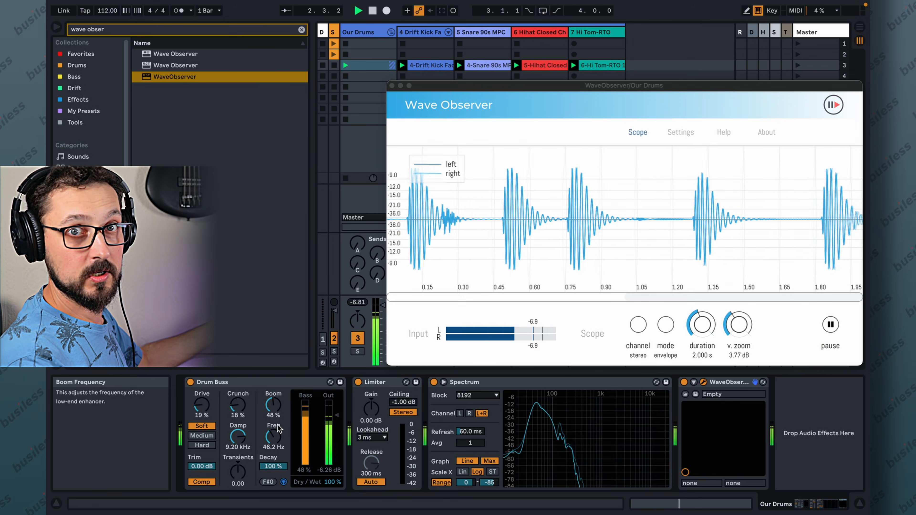
{"action": "left_click_drag", "start_coordinate": [277, 429], "coordinate": [277, 442]}
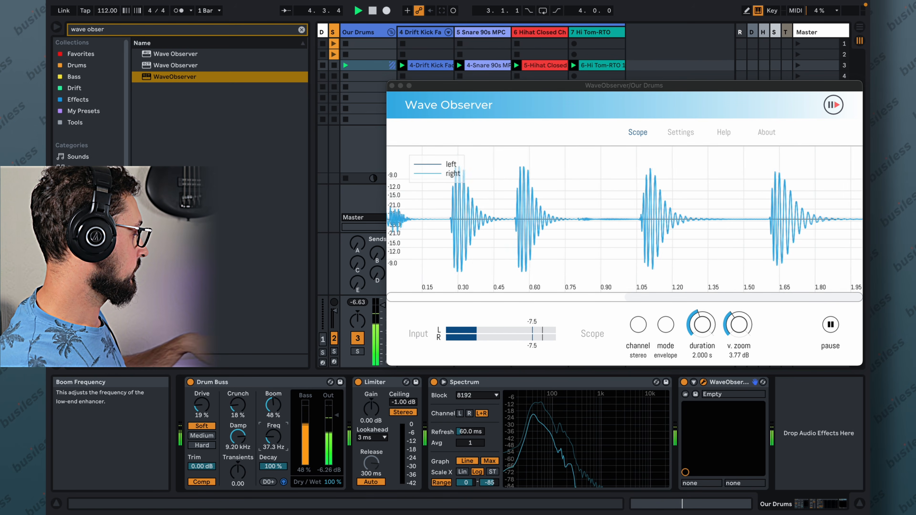
Set the Boom frequency to 42.9 Hz and Decay to 53%, comparing the Boom amount at 0.0% and 62% during playback.
{"action": "mouse_move", "coordinate": [274, 405]}
{"action": "left_mouse_down"}
{"action": "mouse_move", "coordinate": [273, 413]}
{"action": "mouse_move", "coordinate": [273, 396]}
{"action": "left_mouse_up"}
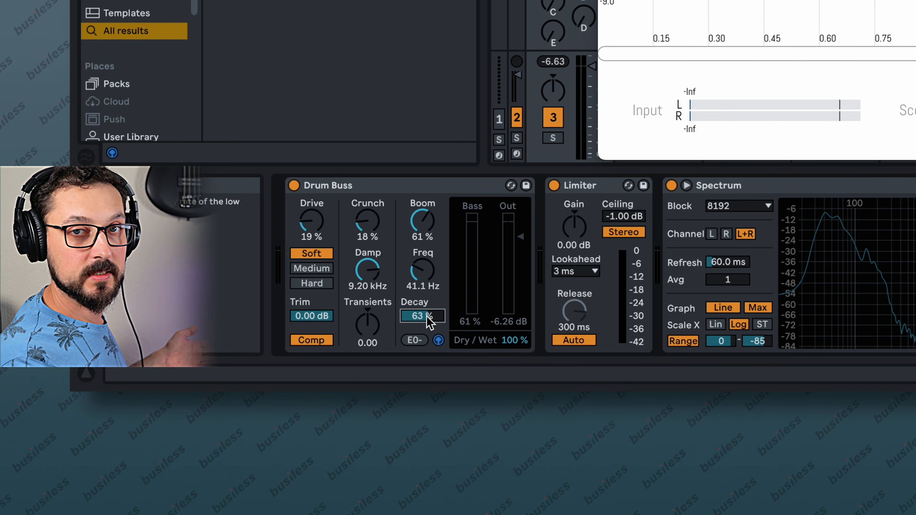
{"action": "key", "text": "space"}
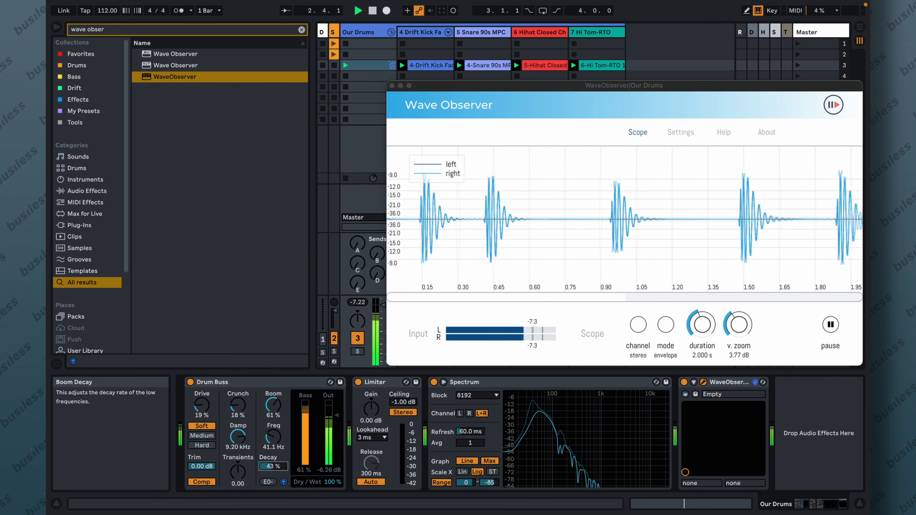
{"action": "left_click_drag", "start_coordinate": [273, 404], "coordinate": [273, 393]}
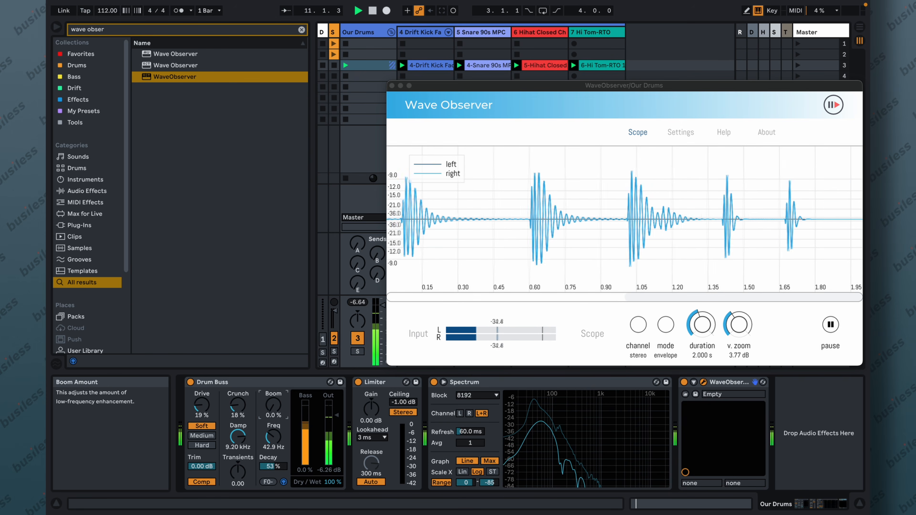
{"action": "left_click_drag", "start_coordinate": [273, 405], "coordinate": [273, 359]}
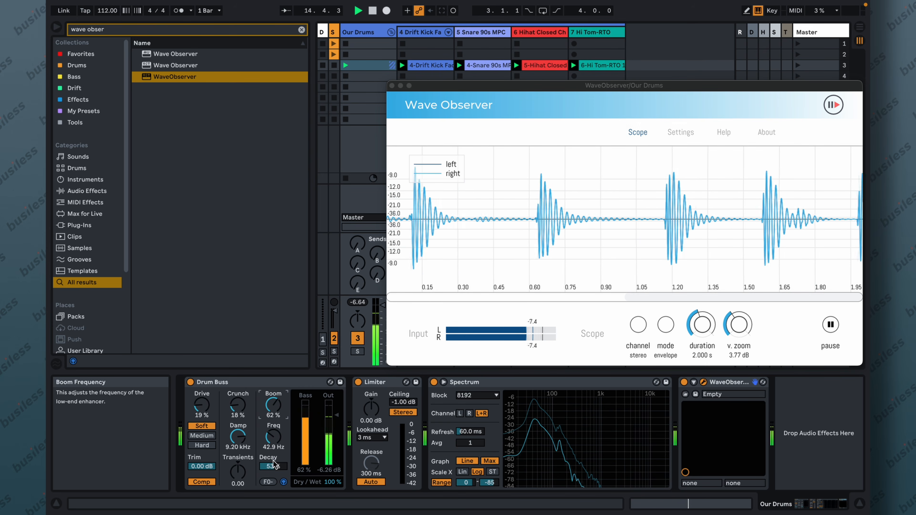
Shorten the Boom Decay to 50%, reduce the Boom amount to 56%, and stop playback.
{"action": "left_click_drag", "start_coordinate": [276, 467], "coordinate": [276, 470]}
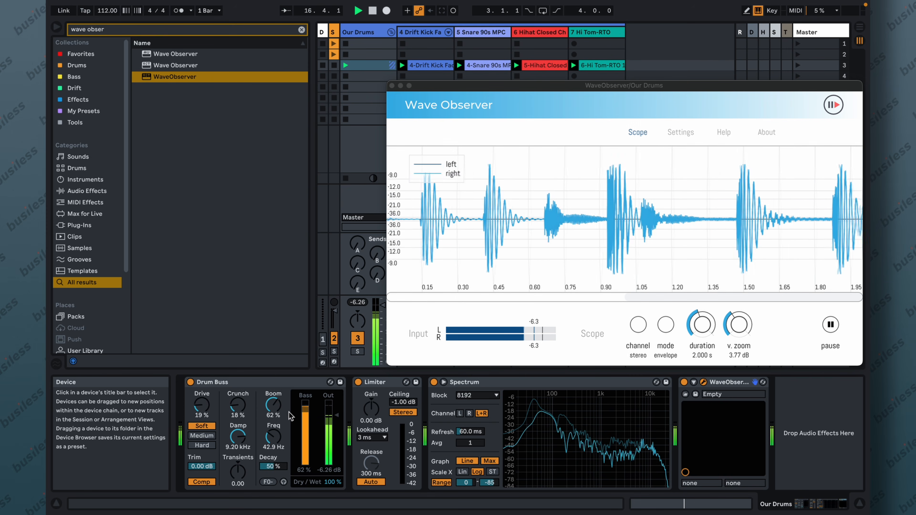
{"action": "left_click_drag", "start_coordinate": [277, 409], "coordinate": [277, 413]}
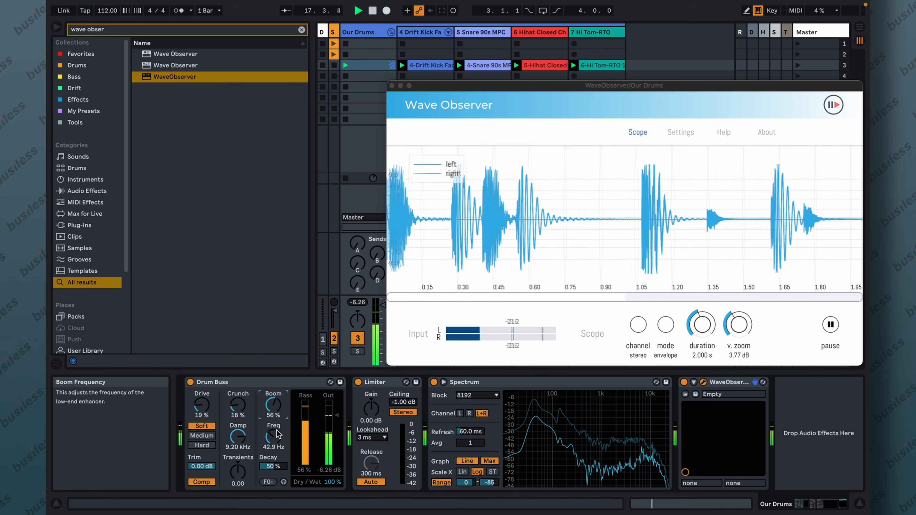
{"action": "left_click", "coordinate": [277, 437]}
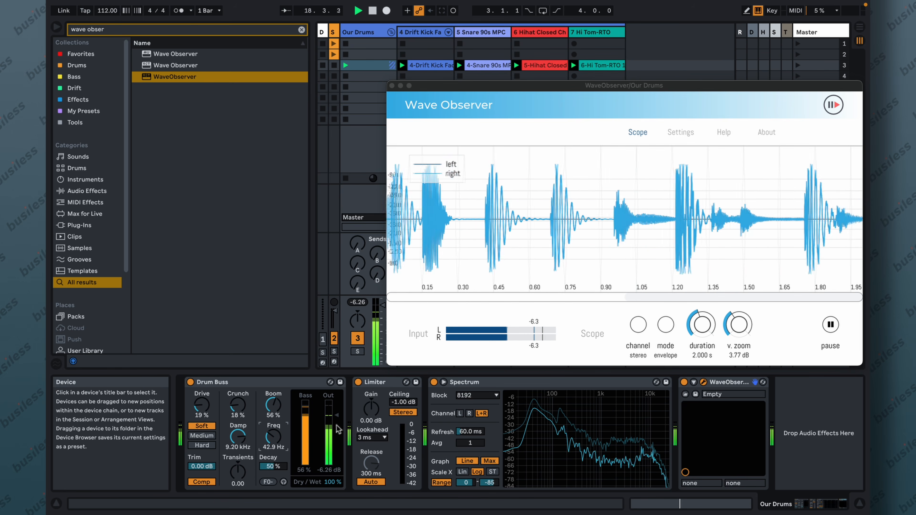
{"action": "key", "text": "space"}
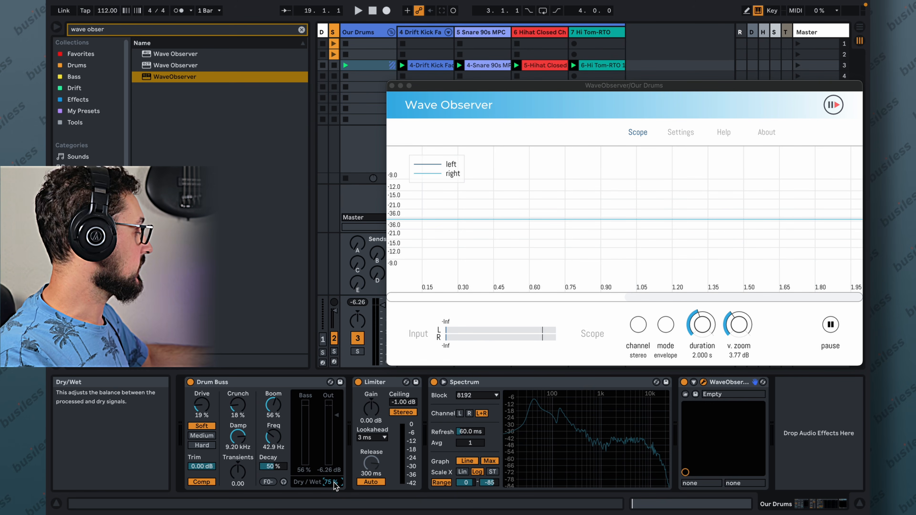
Return Drum Buss's Dry/Wet to 100% during playback and stop playback.
{"action": "key", "text": "space"}
{"action": "left_click_drag", "start_coordinate": [334, 483], "coordinate": [355, 487]}
{"action": "key", "text": "space"}
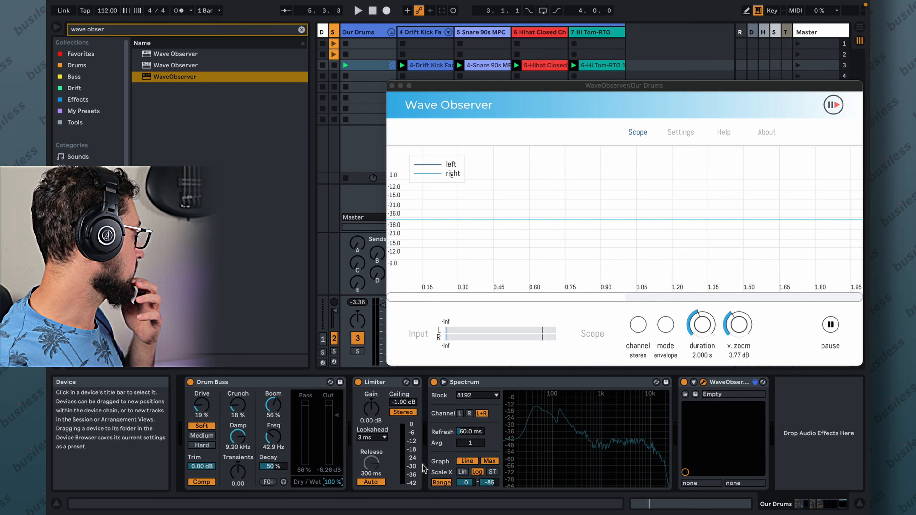
Close the Wave Observer window, switch from the Our Drums group to the SSD Drums track, and launch scene 2.
{"action": "left_click", "coordinate": [392, 85]}
{"action": "left_click", "coordinate": [817, 54]}
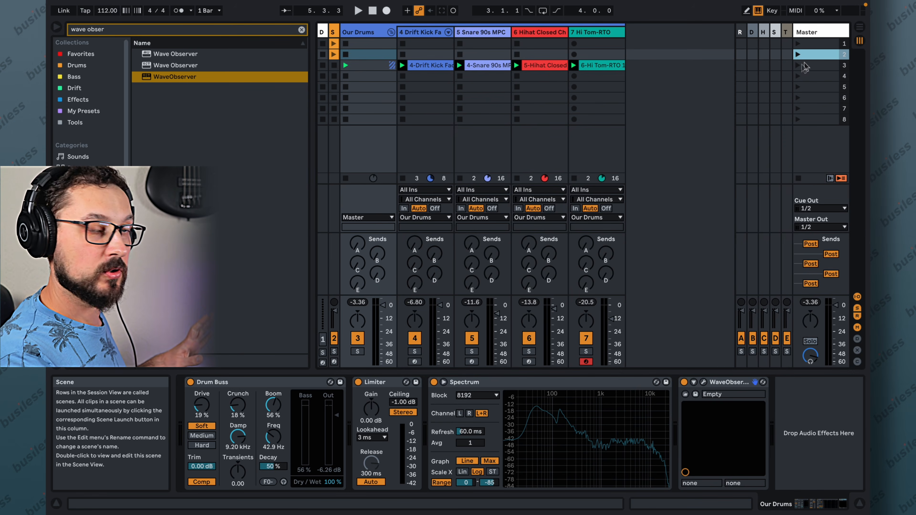
{"action": "left_click", "coordinate": [342, 32]}
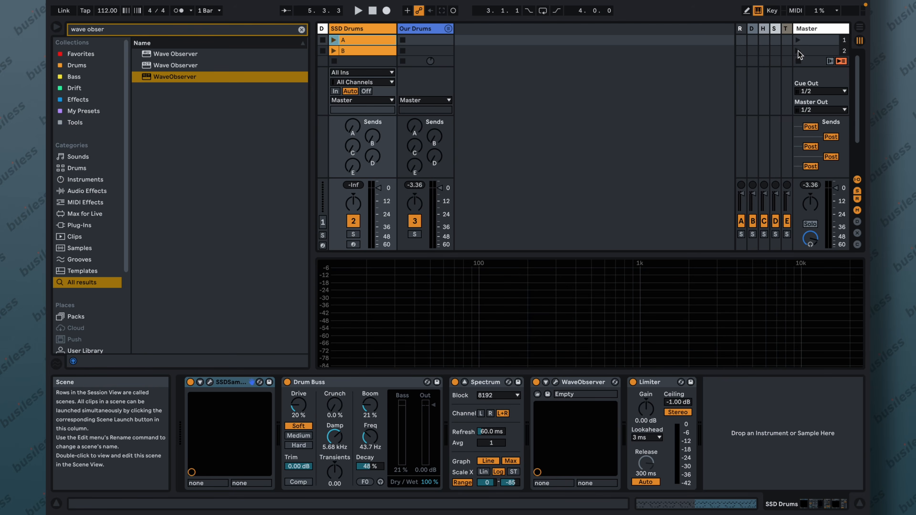
{"action": "left_click", "coordinate": [798, 50]}
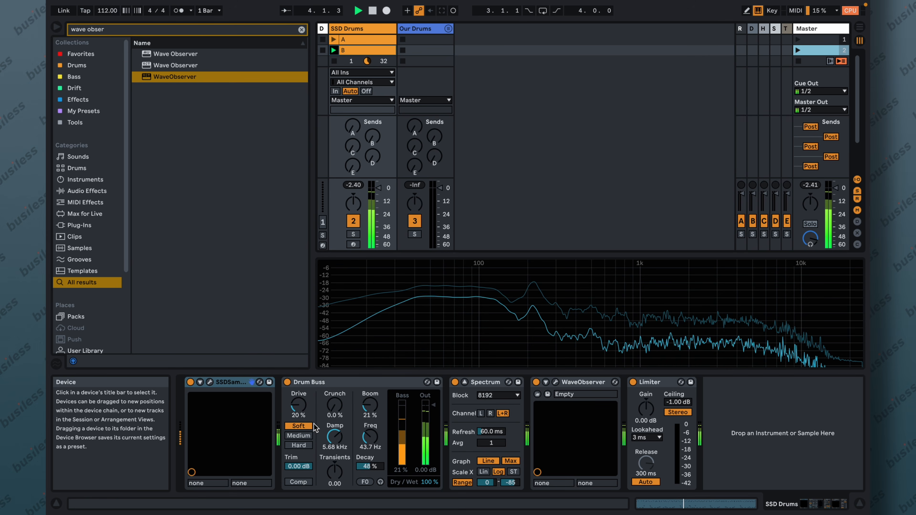
Set the SSD Drums Drum Buss to Medium distortion with Drive at 37%, and open Wave Observer with v. zoom at -2.13 dB.
{"action": "left_click", "coordinate": [299, 436]}
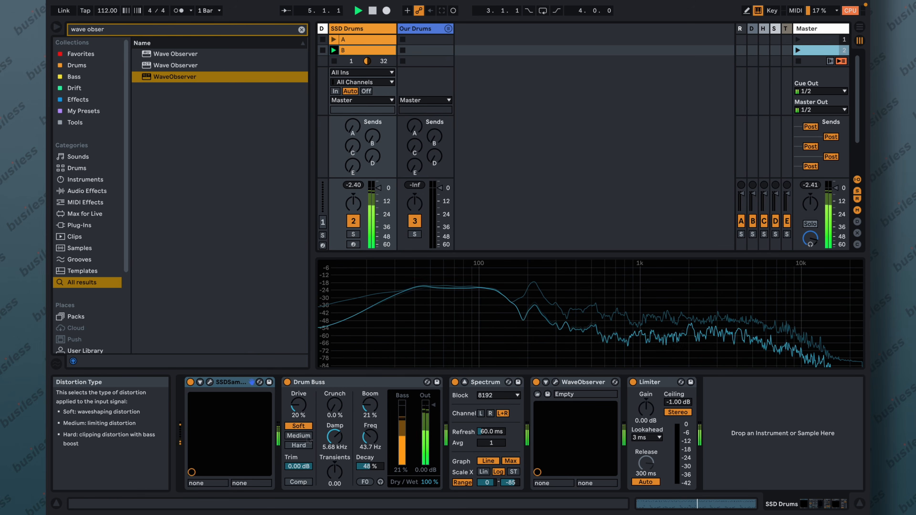
{"action": "left_click_drag", "start_coordinate": [297, 406], "coordinate": [298, 400]}
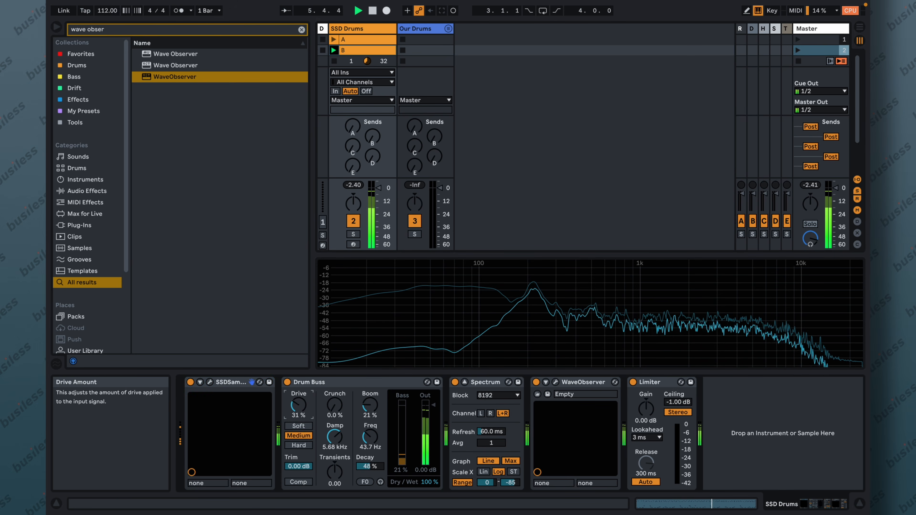
{"action": "left_click", "coordinate": [555, 382]}
{"action": "left_click_drag", "start_coordinate": [726, 244], "coordinate": [726, 259]}
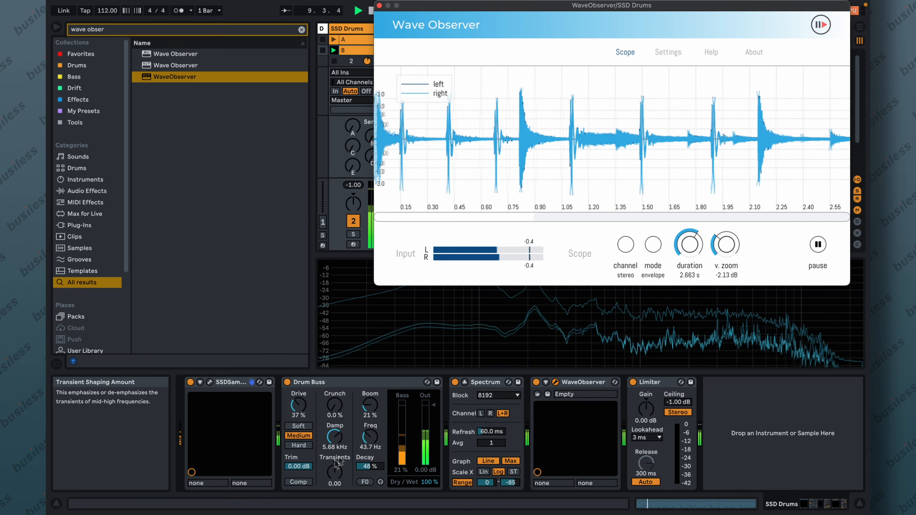
Raise Drum Buss's Boom to 42%, Crunch to 40%, and Transients to 0.24 while the drums play.
{"action": "left_click_drag", "start_coordinate": [374, 409], "coordinate": [373, 394]}
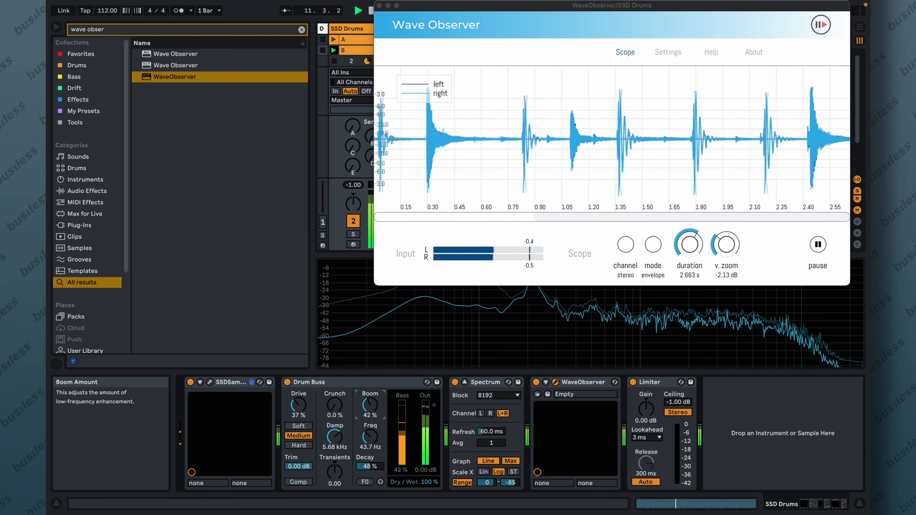
{"action": "left_click_drag", "start_coordinate": [334, 406], "coordinate": [335, 392]}
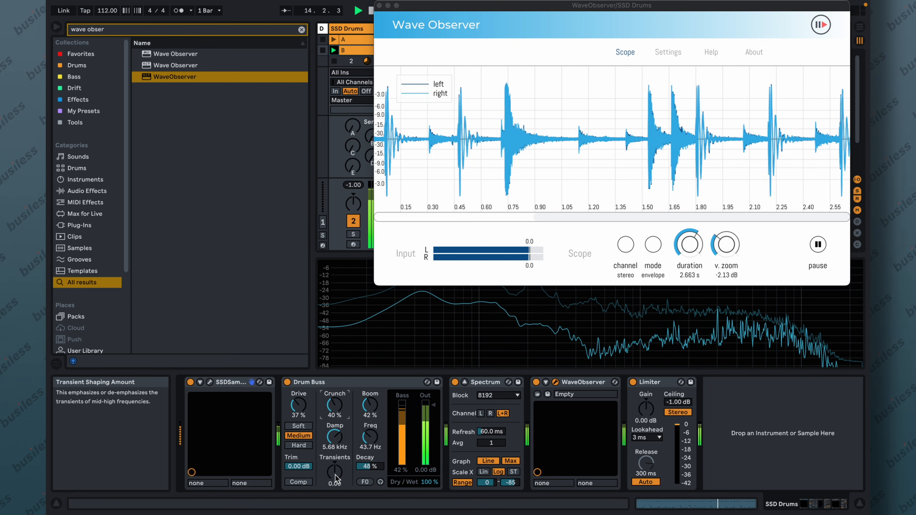
{"action": "left_click_drag", "start_coordinate": [335, 474], "coordinate": [335, 466]}
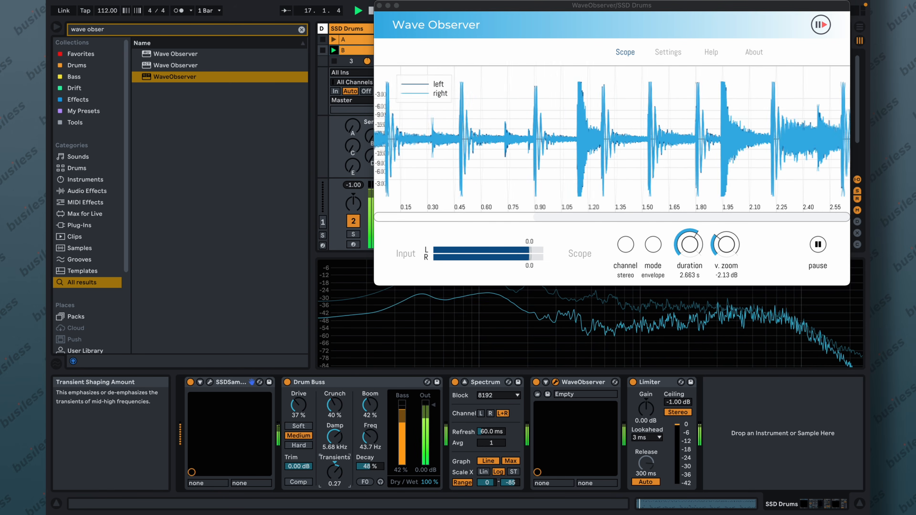
{"action": "left_click_drag", "start_coordinate": [335, 472], "coordinate": [335, 474]}
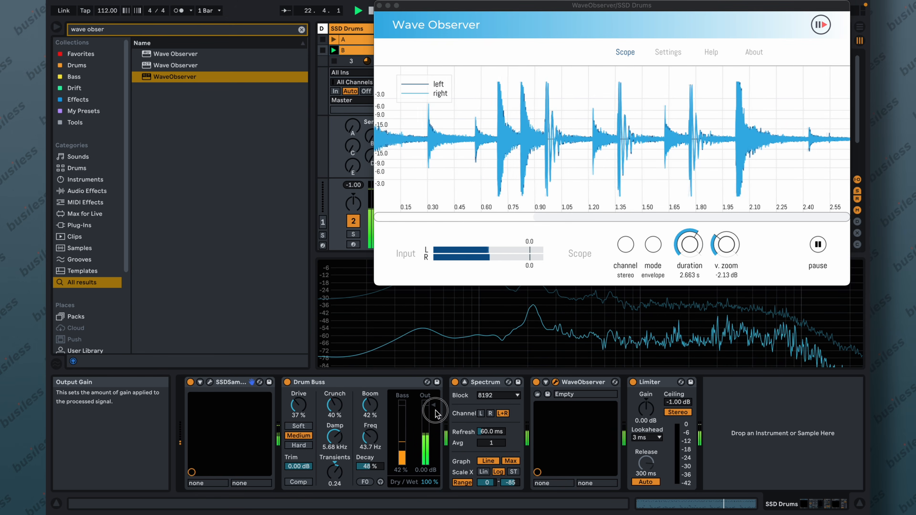
Lower Drum Buss's output gain to -5.15 dB with Comp enabled, and set Transients to 0.25.
{"action": "left_click_drag", "start_coordinate": [433, 416], "coordinate": [433, 417]}
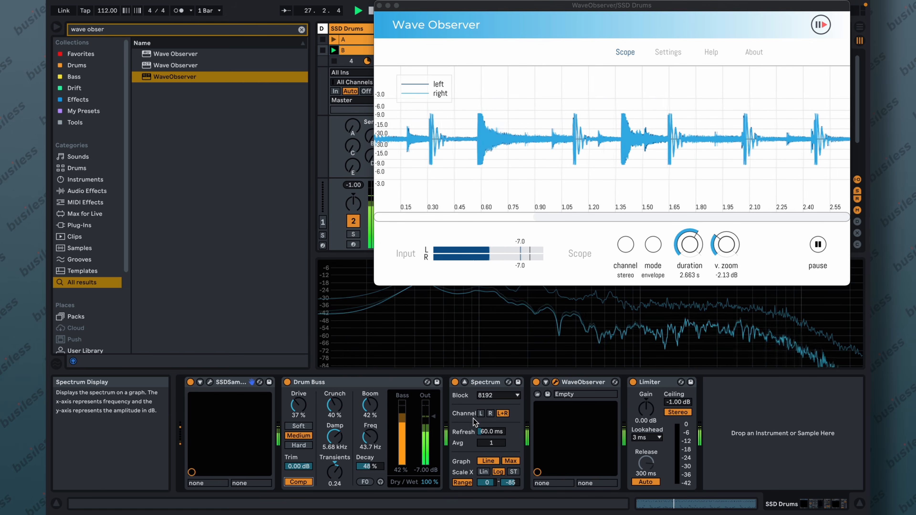
{"action": "left_click_drag", "start_coordinate": [433, 416], "coordinate": [434, 416]}
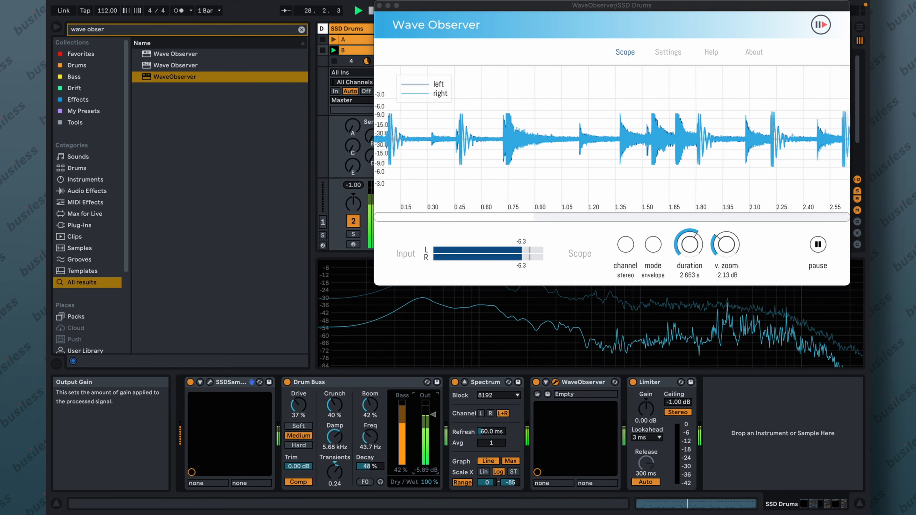
{"action": "left_click", "coordinate": [335, 471]}
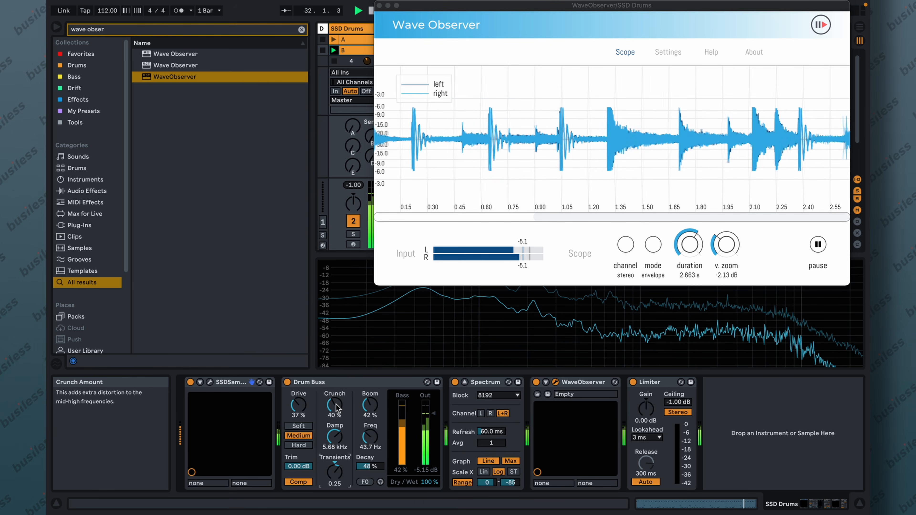
Reduce Crunch to 21%, try Hard distortion with Drive at 44% and 13%, and switch to Soft with Drive at 40%.
{"action": "left_click", "coordinate": [298, 445]}
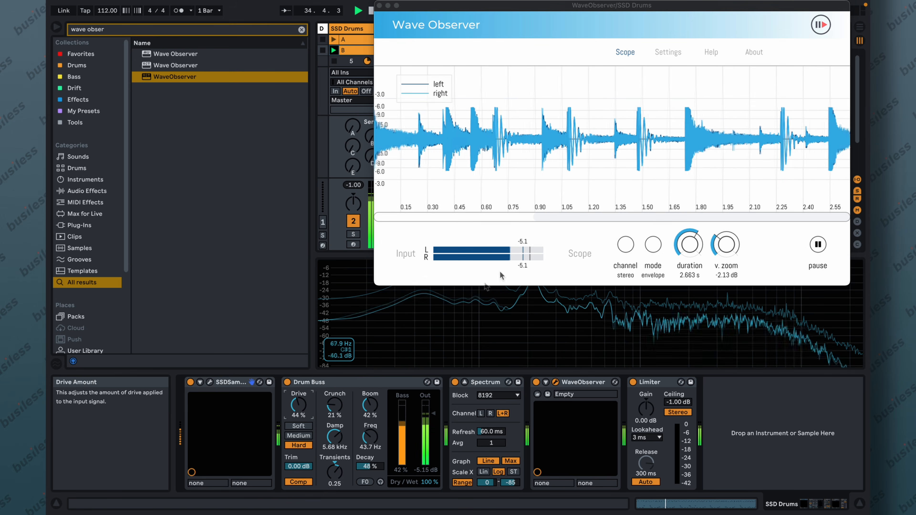
{"action": "left_click_drag", "start_coordinate": [299, 404], "coordinate": [299, 408]}
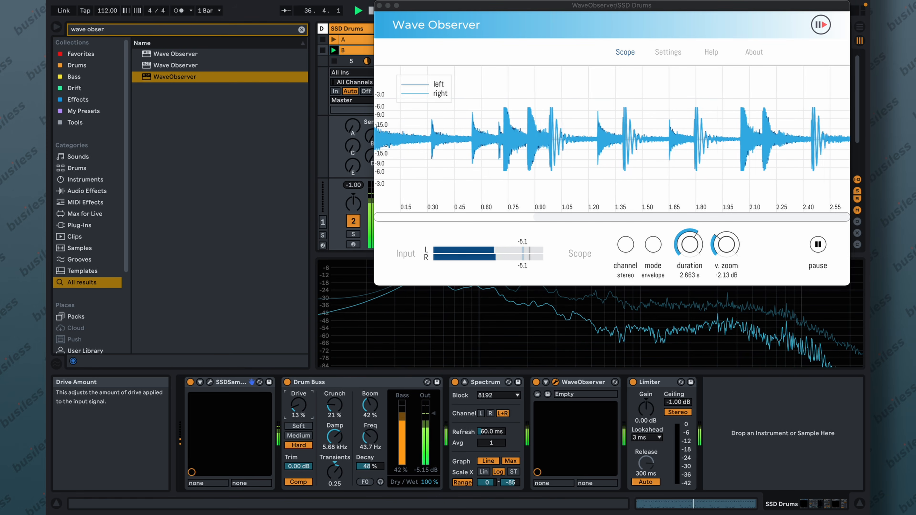
{"action": "left_click", "coordinate": [298, 426]}
{"action": "left_click_drag", "start_coordinate": [299, 406], "coordinate": [298, 384]}
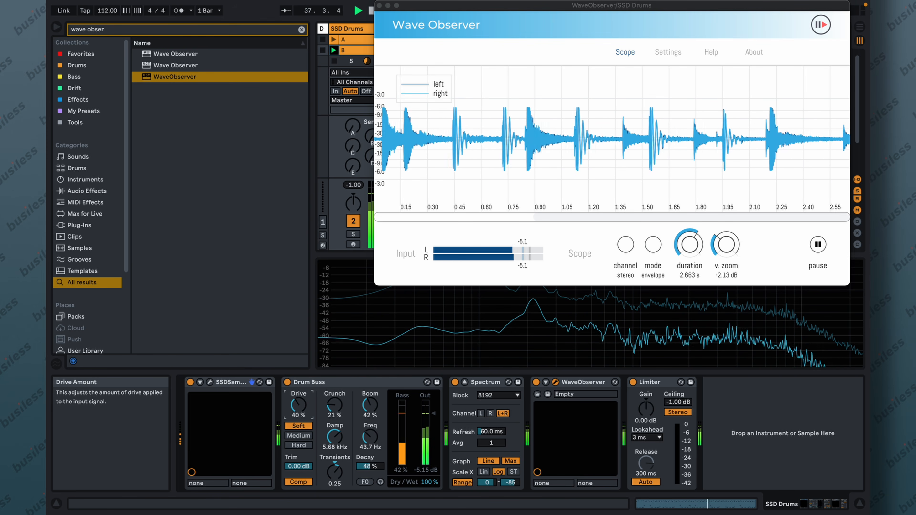